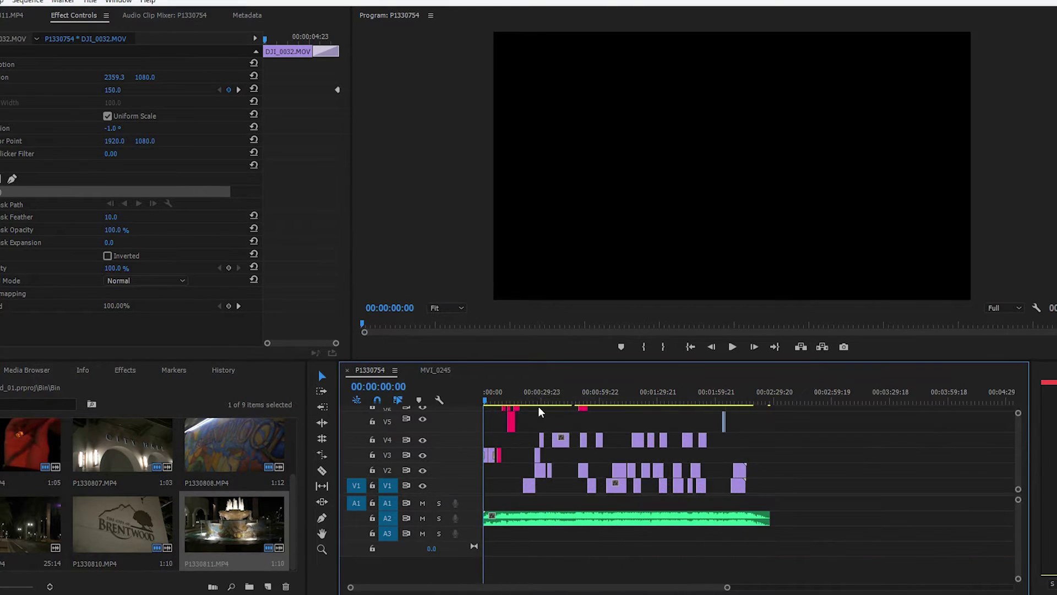
# - Play the sequence and scrub through the FAKEWOOD title fading over the water tower
pyautogui.moveTo(502, 403); pyautogui.dragTo(418, 413)
pyautogui.scroll(5, 1019, 457)
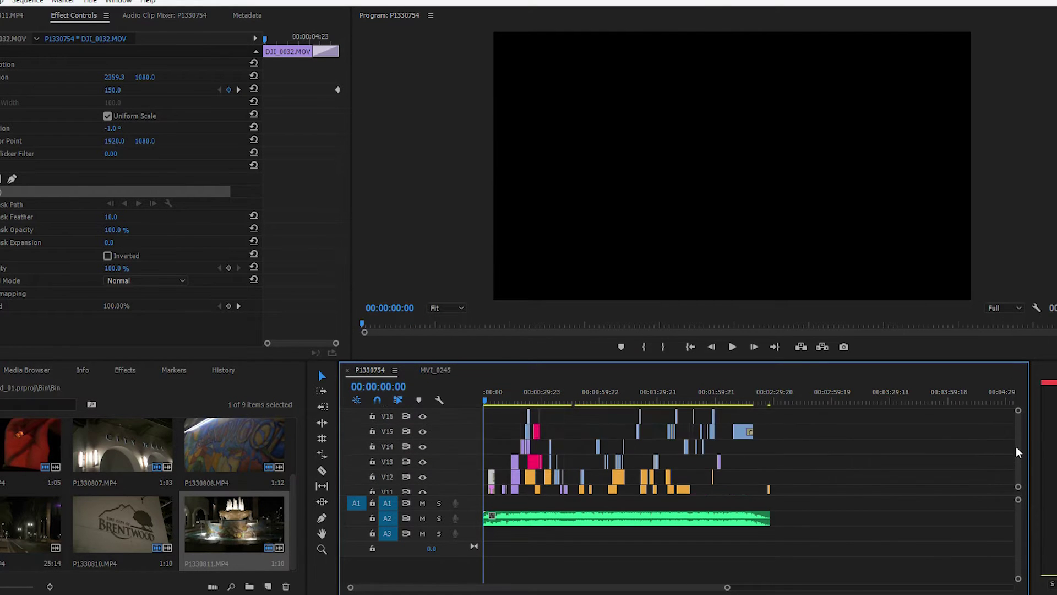
pyautogui.press('space')
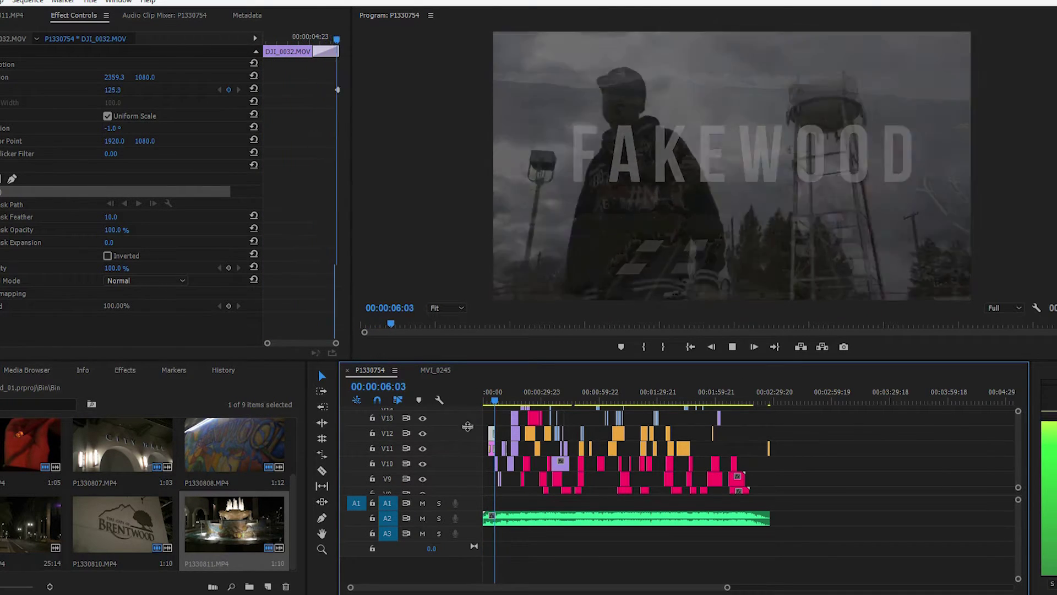
pyautogui.click(487, 401)
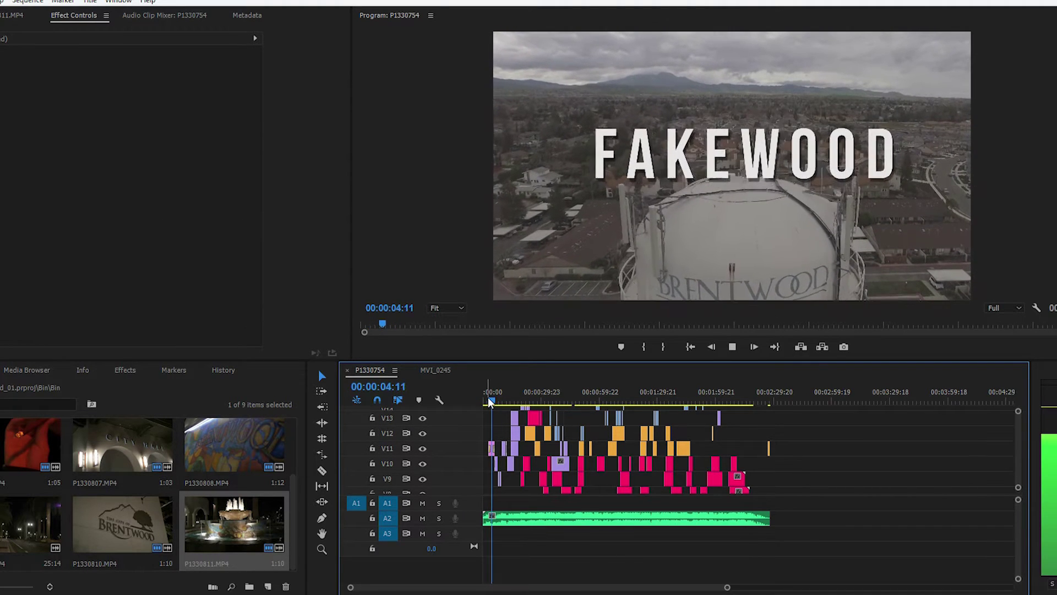
pyautogui.press('space')
pyautogui.click(492, 392)
pyautogui.moveTo(492, 391); pyautogui.dragTo(491, 400)
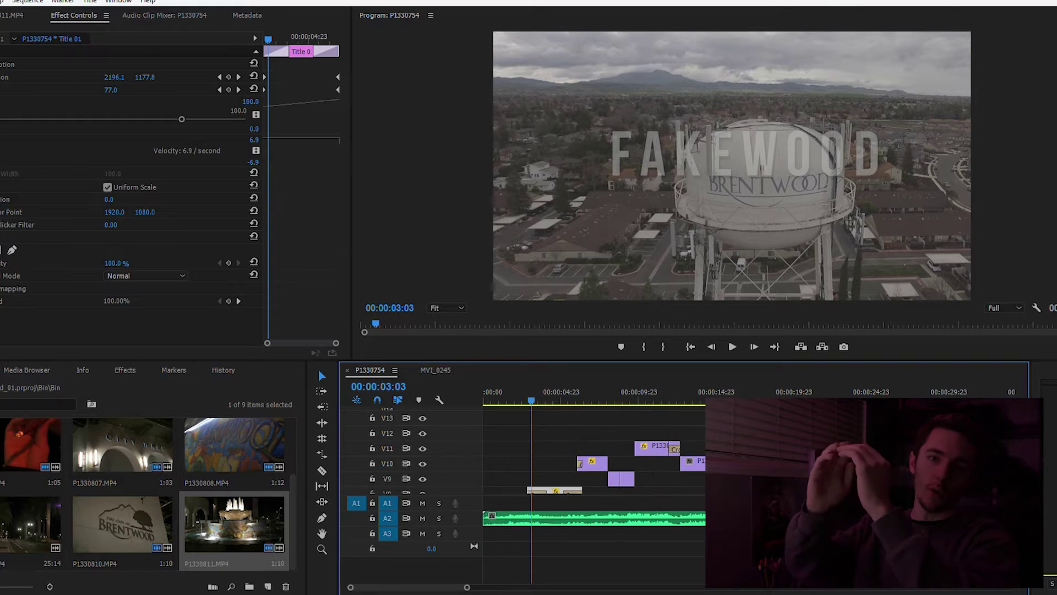
# - Move Title 01 with its cross dissolves down onto track V4, above DJI_0032.MOV
pyautogui.scroll(-5, 595, 451)
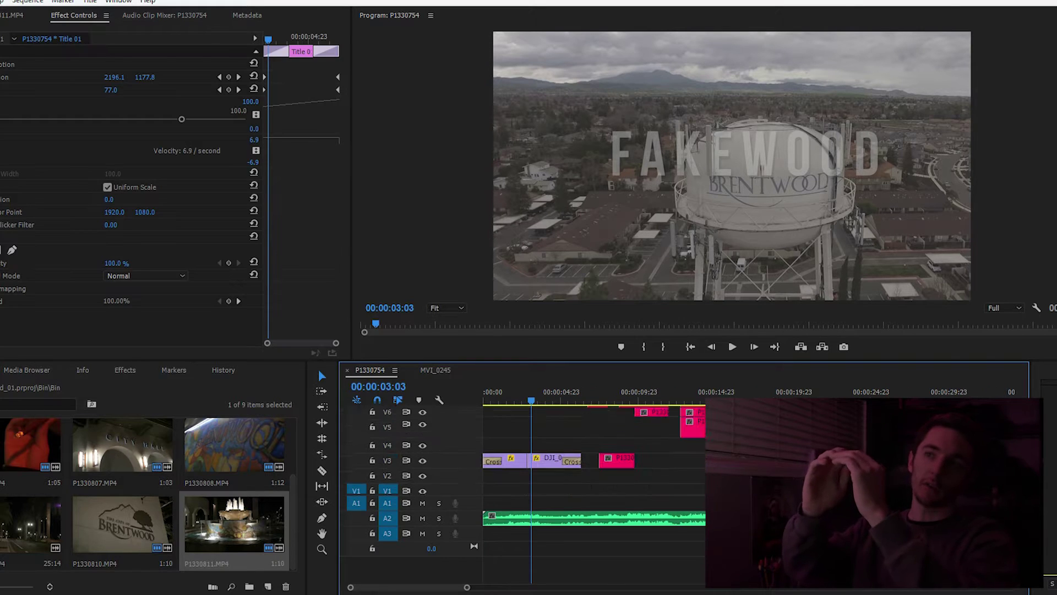
pyautogui.press('`')
pyautogui.press('`')
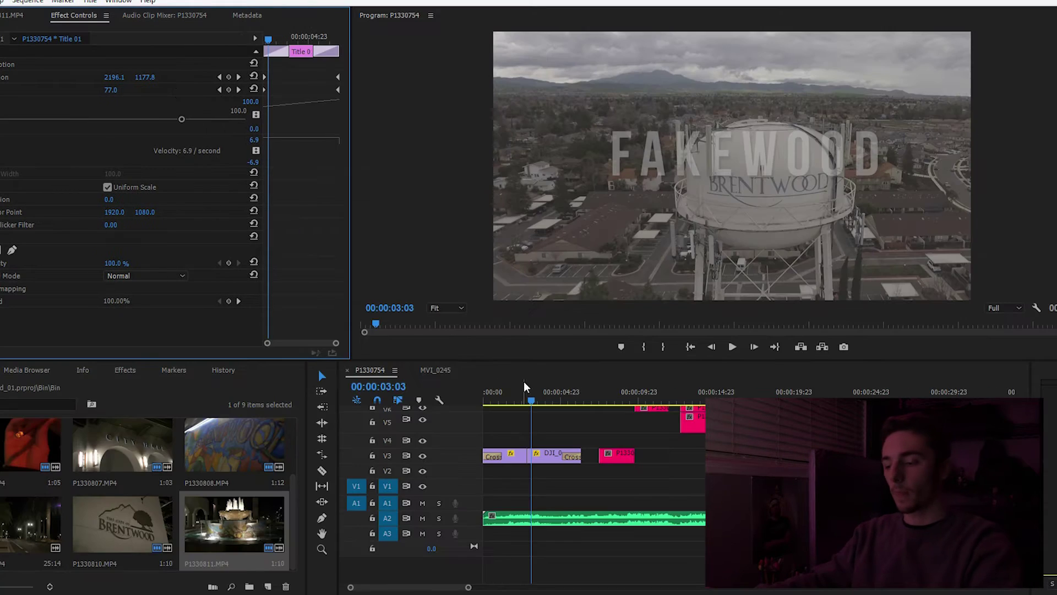
pyautogui.click(515, 418)
pyautogui.press('`')
pyautogui.moveTo(164, 205); pyautogui.dragTo(162, 267)
pyautogui.press('=')
pyautogui.press('=')
pyautogui.press('=')
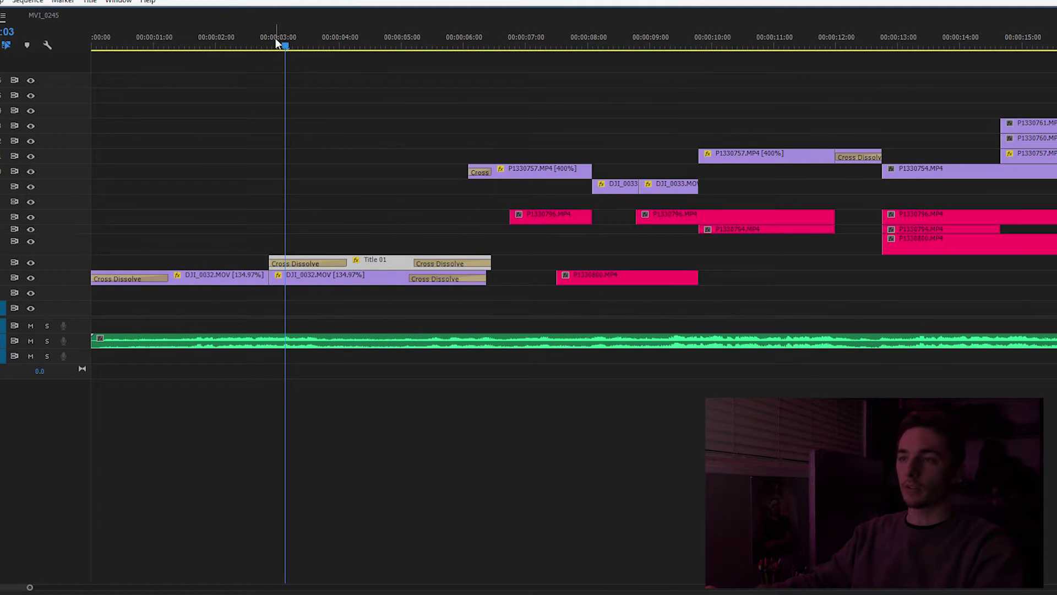
# - Alt-drag a copy of DJI_0032.MOV above Title 01 and preview the stacked clips
pyautogui.click(251, 42)
pyautogui.click(282, 279)
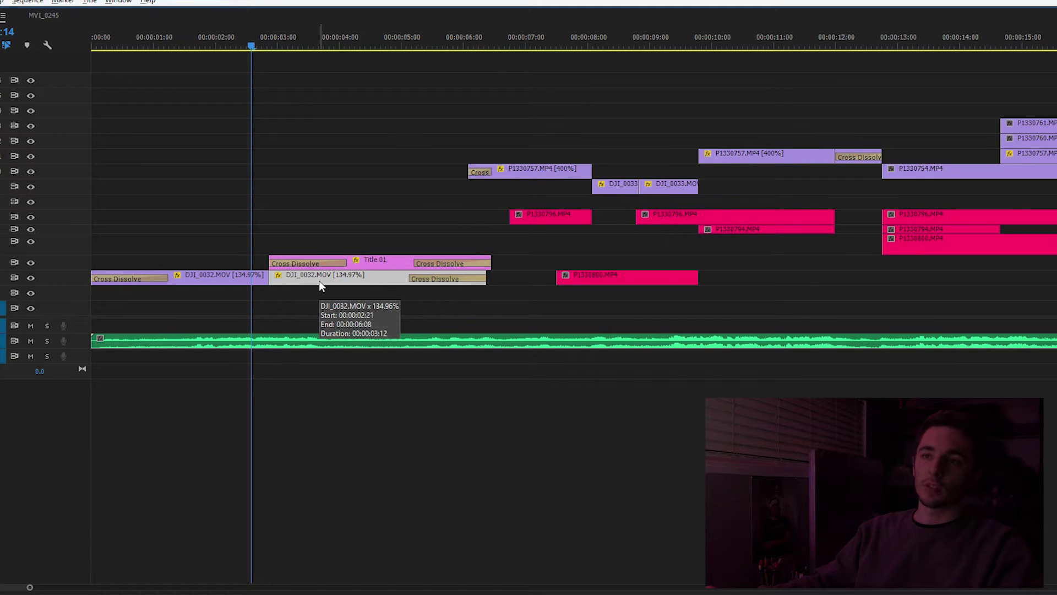
pyautogui.click(345, 188)
pyautogui.moveTo(352, 277); pyautogui.dragTo(356, 249)
pyautogui.click(358, 265)
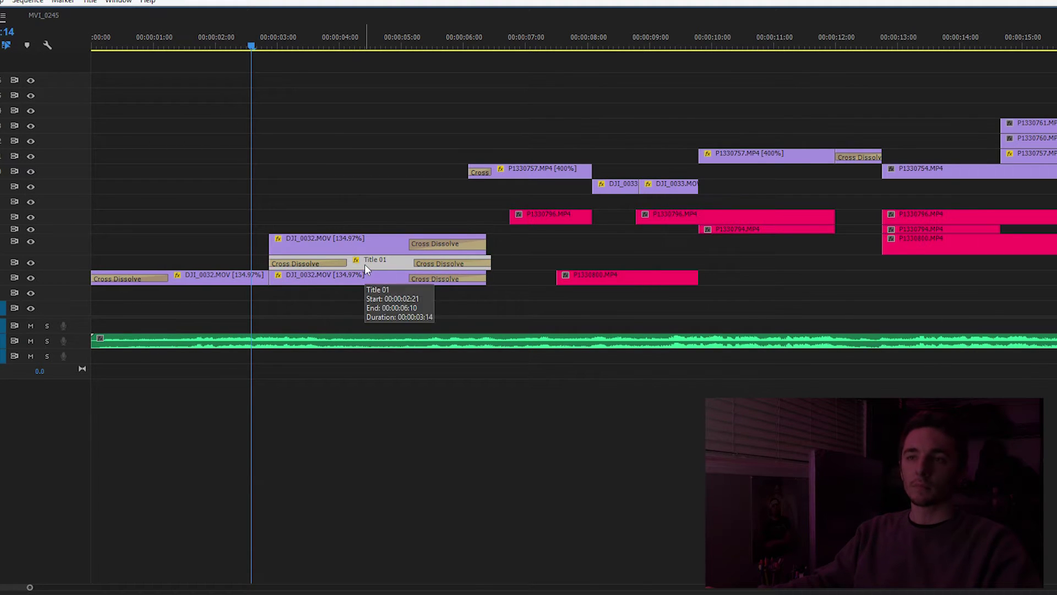
pyautogui.press('`')
pyautogui.press('space')
pyautogui.press('space')
# - Place the DJI_0032.MOV duplicate two tracks up on V5, then restore the panel layout
pyautogui.press('`')
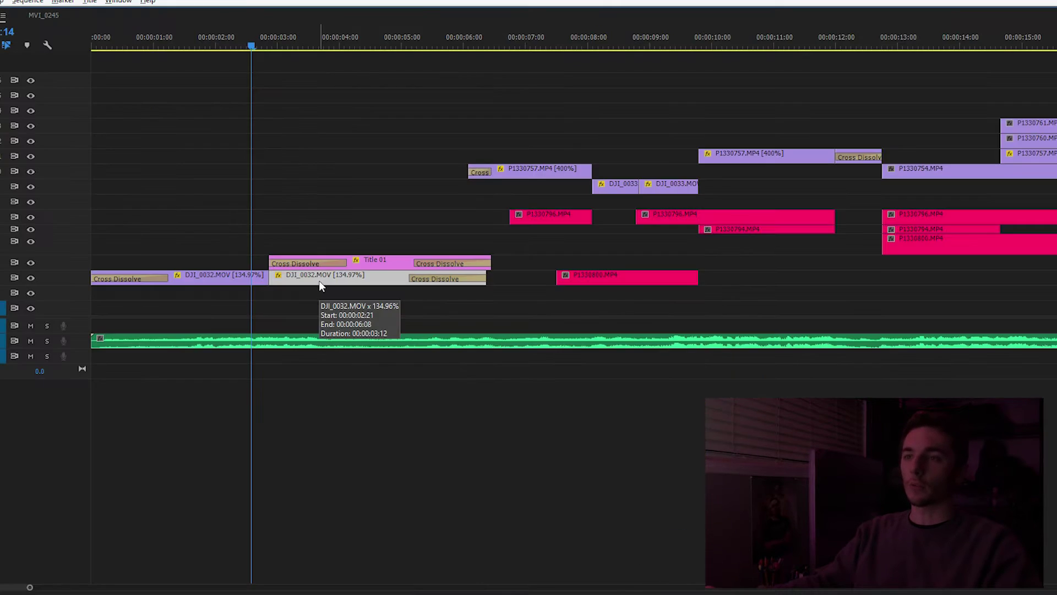
pyautogui.click(345, 187)
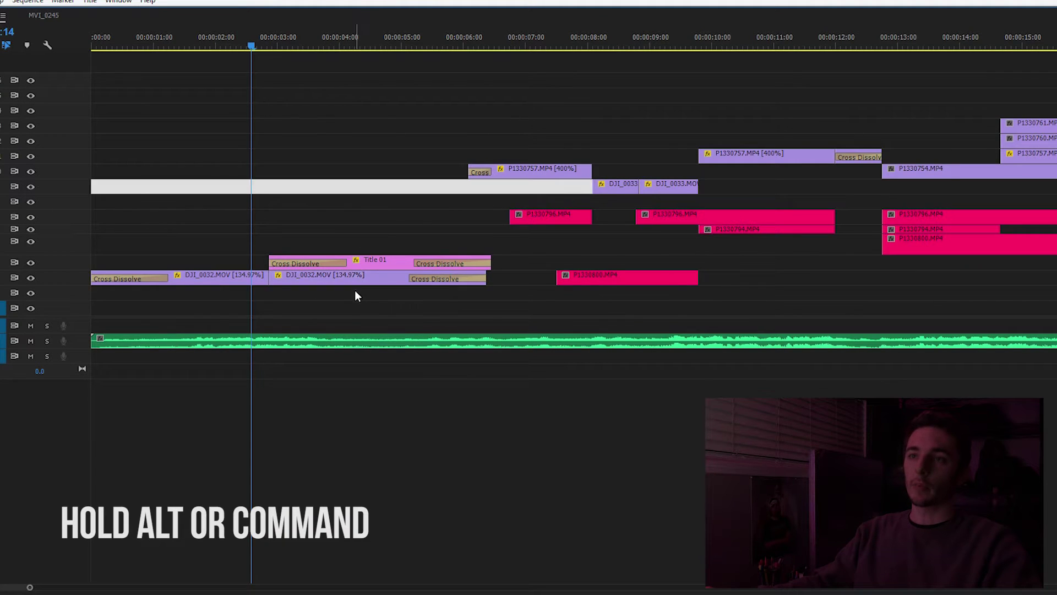
pyautogui.moveTo(353, 281); pyautogui.dragTo(355, 260)
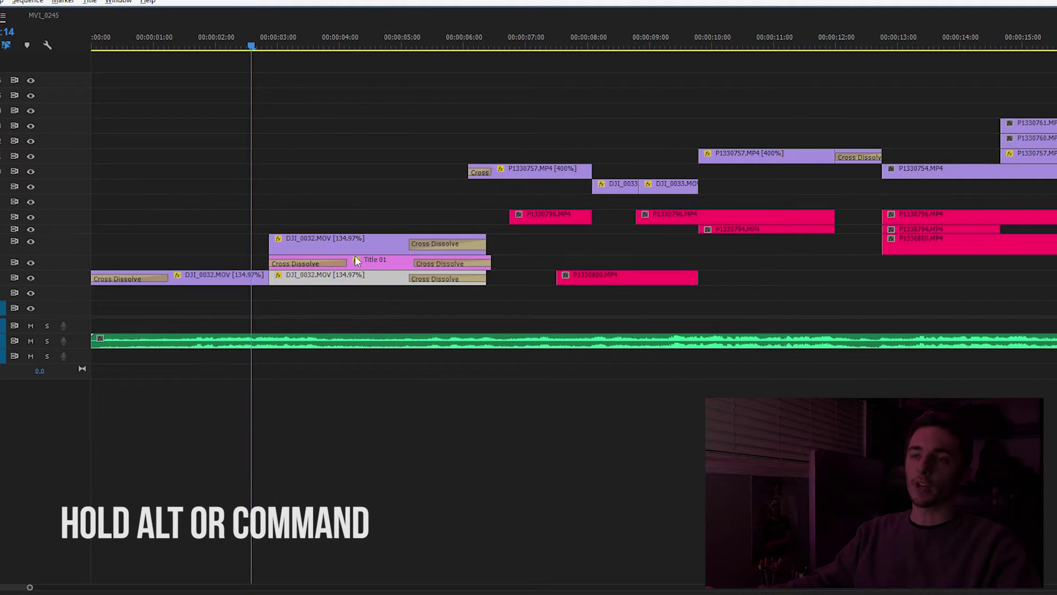
pyautogui.press('`')
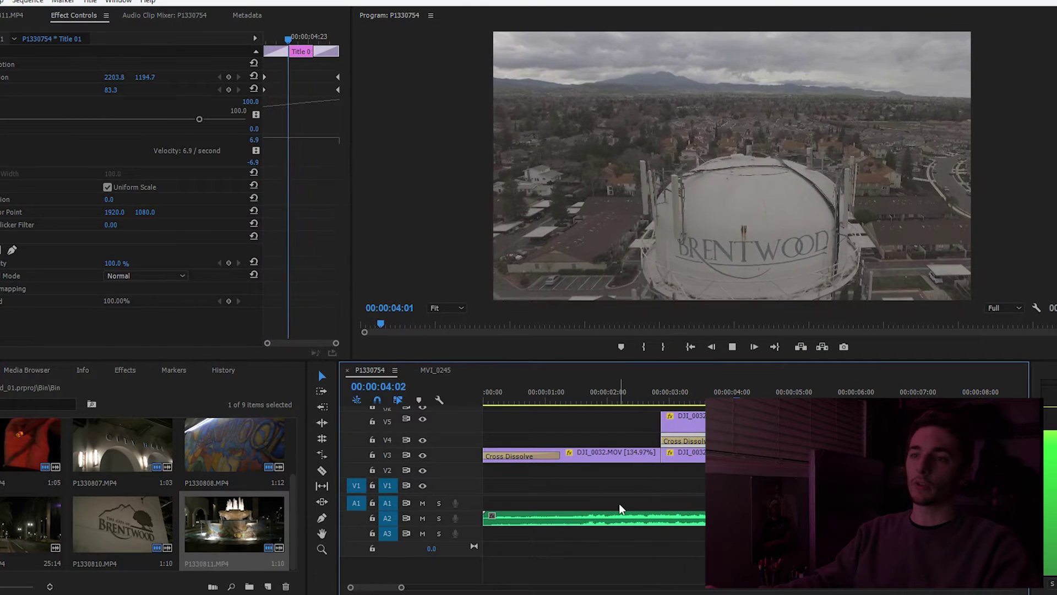
# - Toggle V5 off and on to check the title, then select the V5 DJI_0032.MOV copy at 00:00:02:21
pyautogui.press('space')
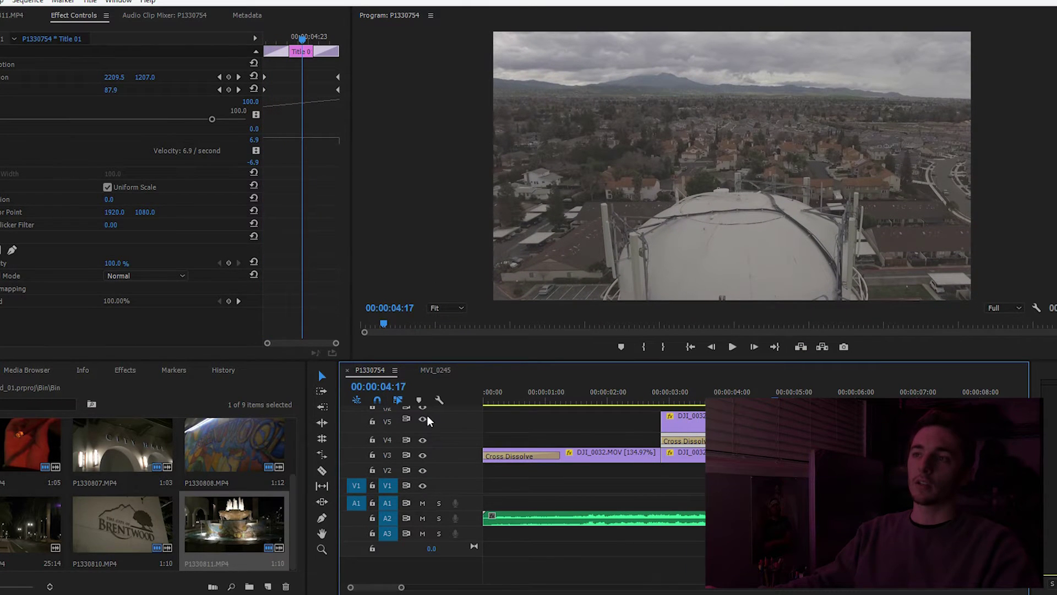
pyautogui.click(423, 420)
pyautogui.click(423, 420)
pyautogui.click(683, 404)
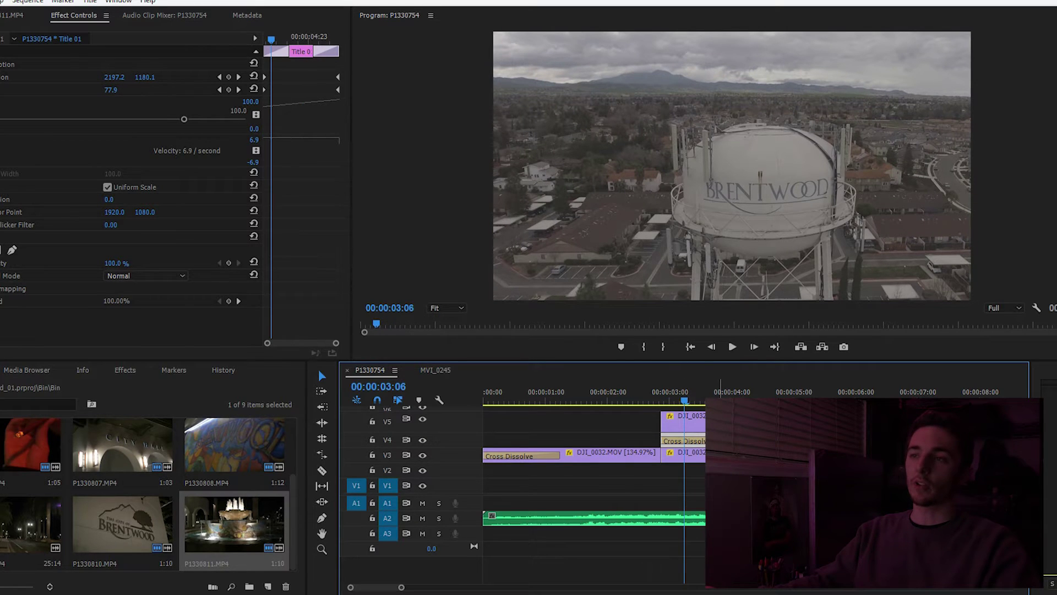
pyautogui.click(721, 423)
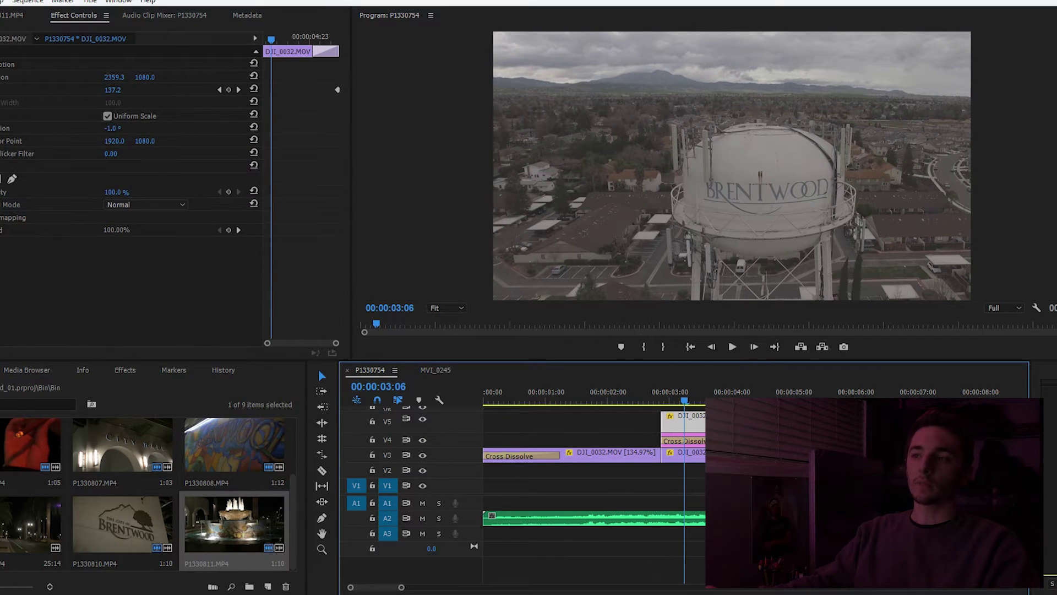
pyautogui.click(615, 419)
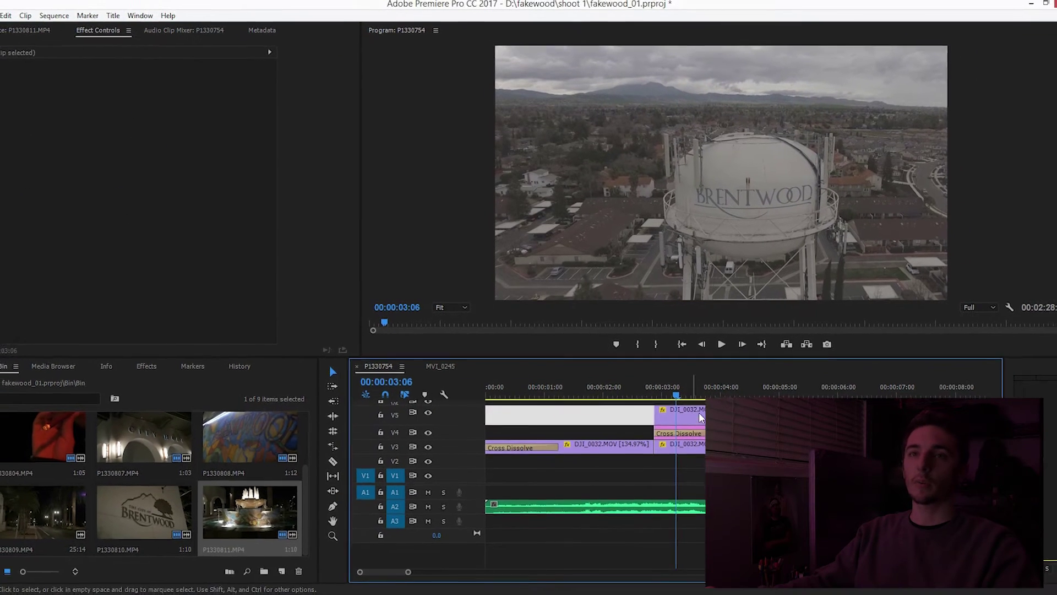
pyautogui.click(698, 410)
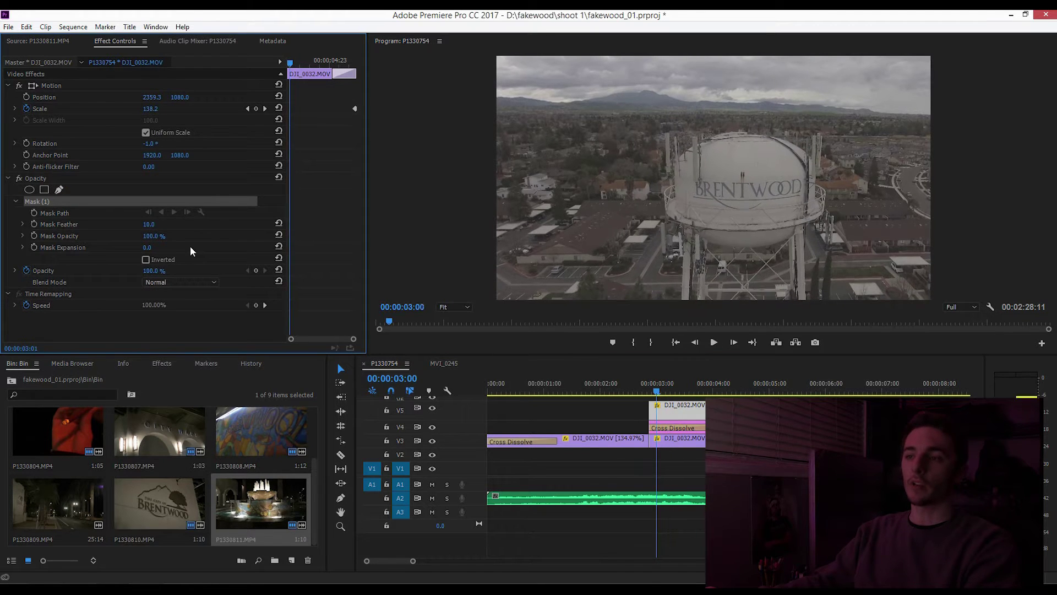
pyautogui.press('Left')
pyautogui.press('Left')
pyautogui.press('Left')
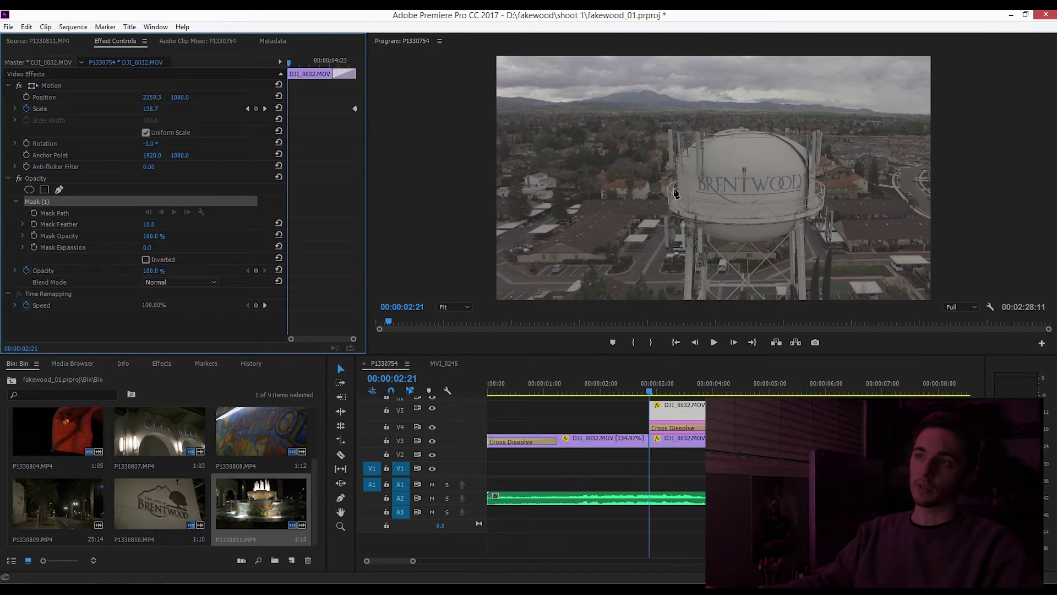
# - Draw a pen mask around the water tower's tank and legs, refine it, and save the project
pyautogui.click(669, 189)
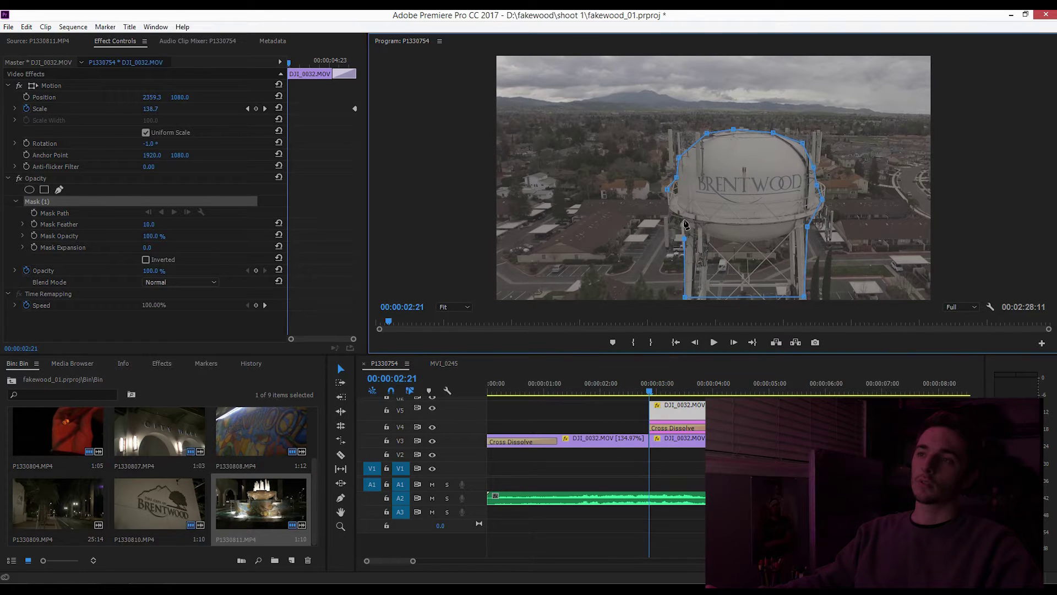
pyautogui.moveTo(669, 207); pyautogui.dragTo(669, 198)
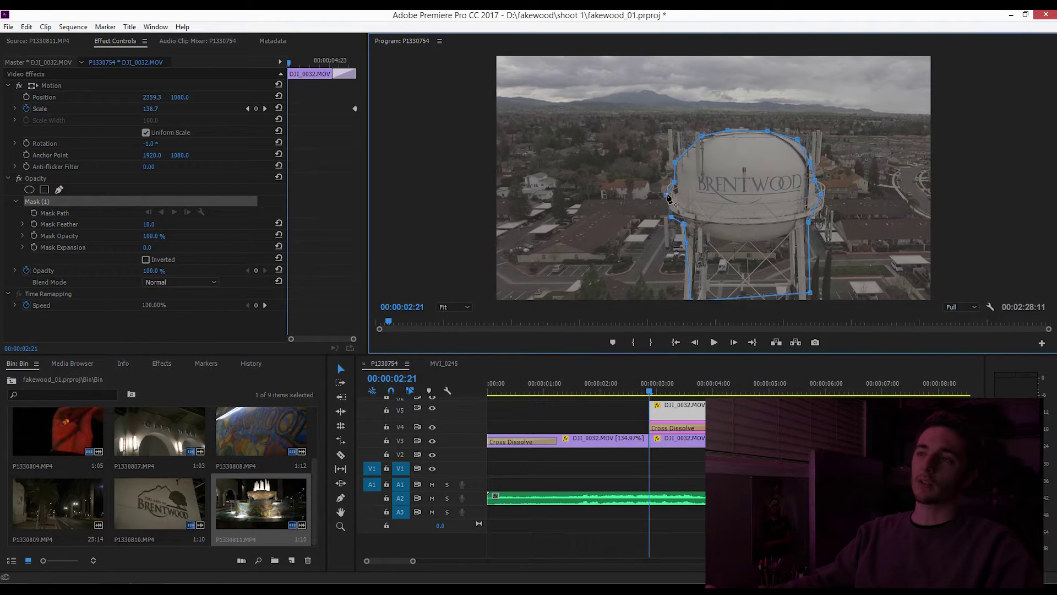
pyautogui.hotkey('ctrl', 's')
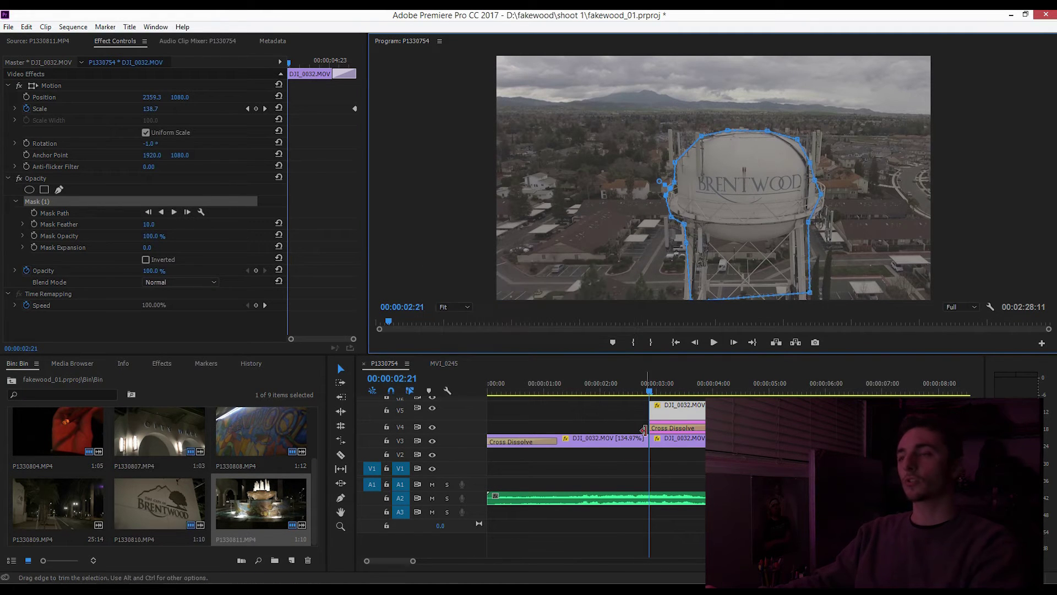
pyautogui.click(671, 417)
pyautogui.press('Right')
pyautogui.press('Right')
pyautogui.press('Right')
pyautogui.press('Right')
pyautogui.press('Right')
pyautogui.press('Right')
pyautogui.press('Right')
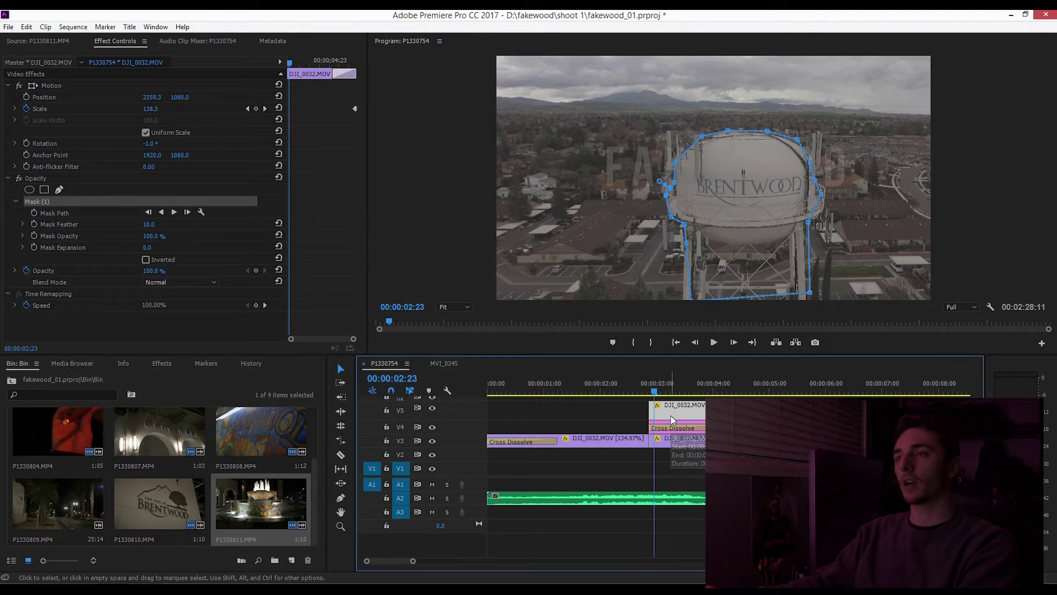
pyautogui.press('Right')
pyautogui.press('Right')
pyautogui.press('Right')
pyautogui.press('Right')
pyautogui.press('Right')
pyautogui.press('Right')
pyautogui.press('Right')
pyautogui.press('Right')
pyautogui.press('Right')
pyautogui.press('Right')
pyautogui.press('Right')
pyautogui.press('Right')
pyautogui.press('Right')
pyautogui.press('Right')
pyautogui.press('Right')
pyautogui.press('Right')
pyautogui.press('Right')
pyautogui.press('Right')
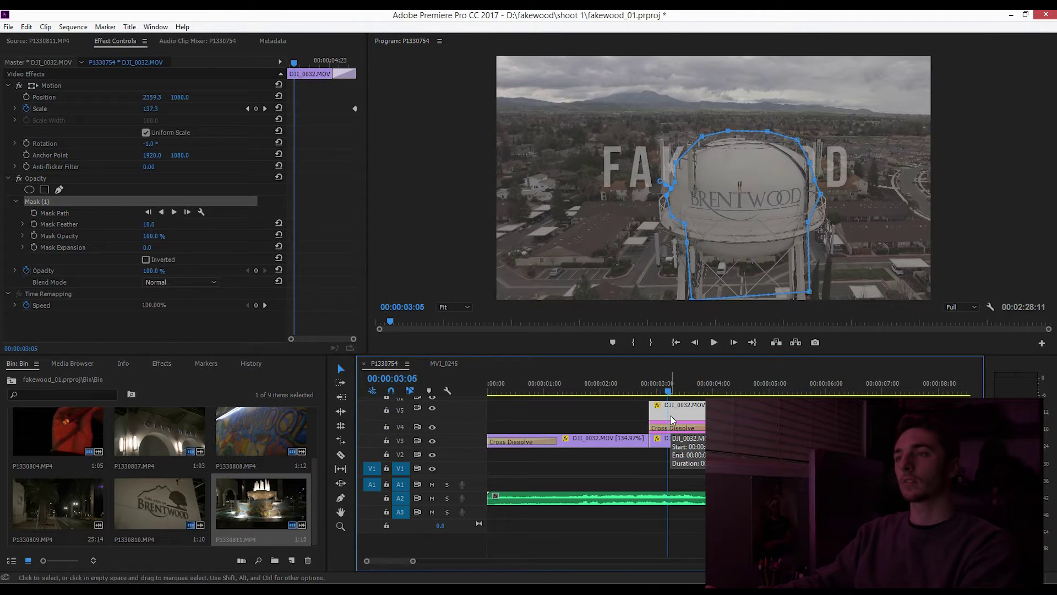
pyautogui.press('Right')
pyautogui.press('Right')
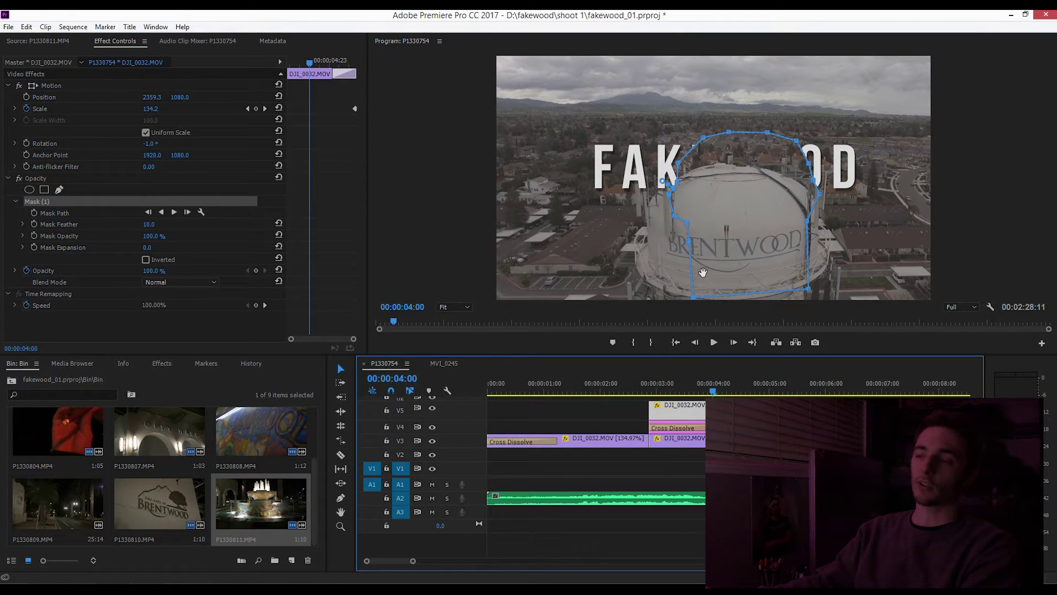
pyautogui.press('Left')
pyautogui.press('Left')
pyautogui.press('Left')
pyautogui.press('Left')
pyautogui.press('Left')
pyautogui.press('Left')
pyautogui.press('Left')
pyautogui.press('Left')
pyautogui.press('Left')
pyautogui.press('Left')
pyautogui.press('Left')
pyautogui.press('Left')
pyautogui.press('Left')
pyautogui.press('Left')
pyautogui.press('Left')
pyautogui.press('Left')
pyautogui.press('Left')
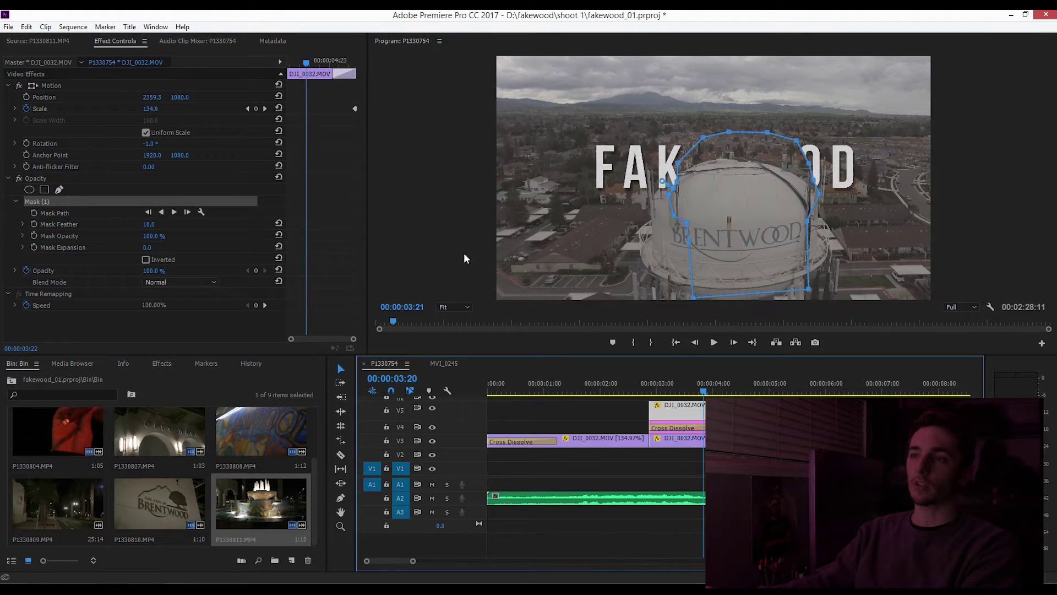
pyautogui.press('Left')
pyautogui.press('Left')
pyautogui.press('Left')
pyautogui.press('Left')
pyautogui.press('Left')
pyautogui.press('Left')
pyautogui.press('Left')
pyautogui.press('Left')
pyautogui.press('Left')
pyautogui.press('Left')
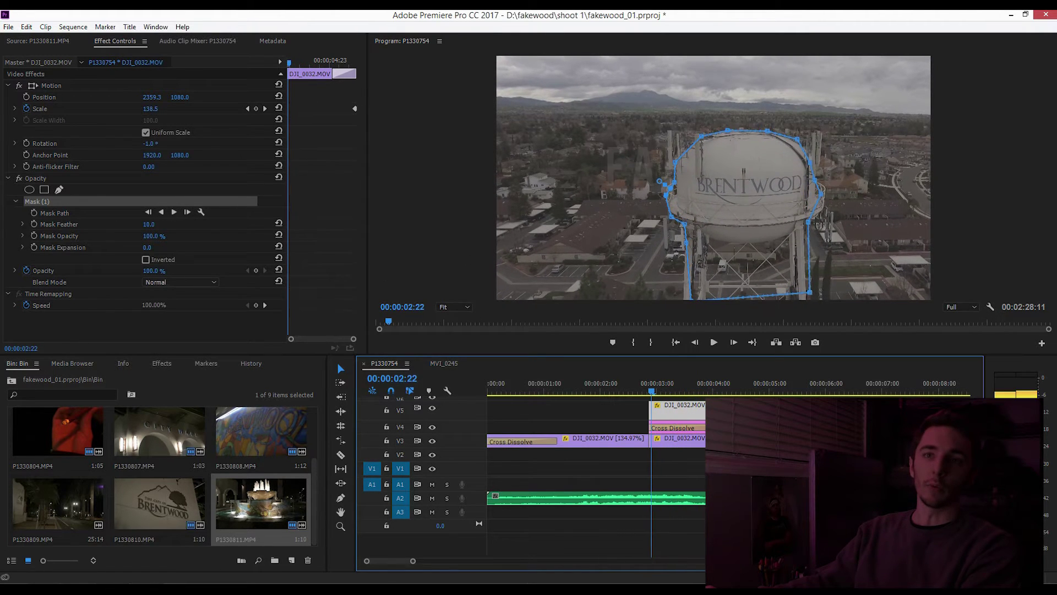
# - Start Mask Path keyframing and shift the mask and its left-edge point to fit the tower
pyautogui.click(33, 212)
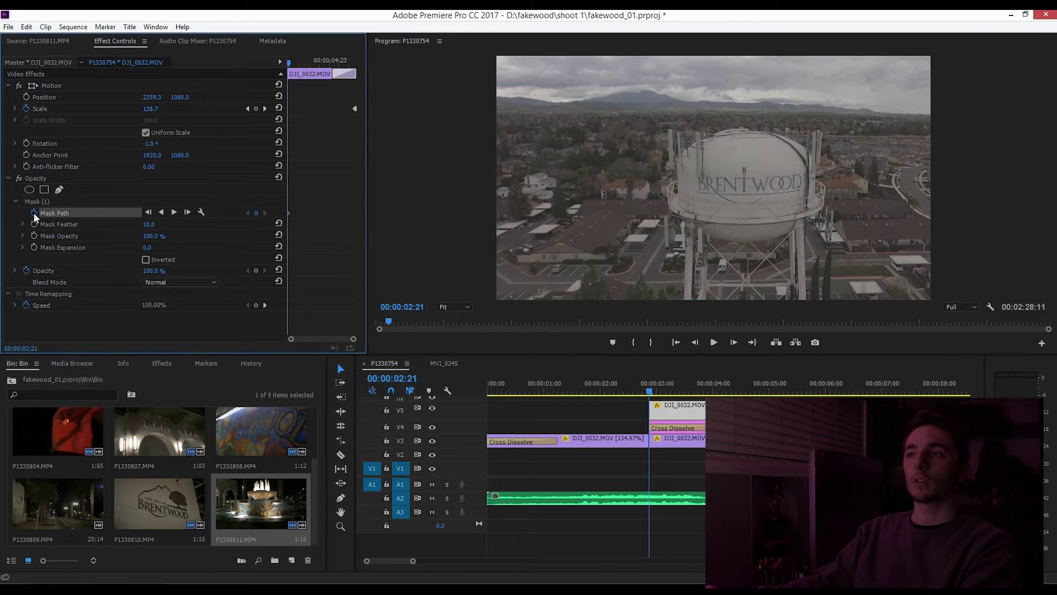
pyautogui.press('Right')
pyautogui.press('Right')
pyautogui.press('Right')
pyautogui.press('Right')
pyautogui.press('Right')
pyautogui.press('Right')
pyautogui.press('Right')
pyautogui.press('Right')
pyautogui.press('Right')
pyautogui.press('Right')
pyautogui.press('Right')
pyautogui.press('Right')
pyautogui.press('Right')
pyautogui.press('Right')
pyautogui.press('Right')
pyautogui.press('Right')
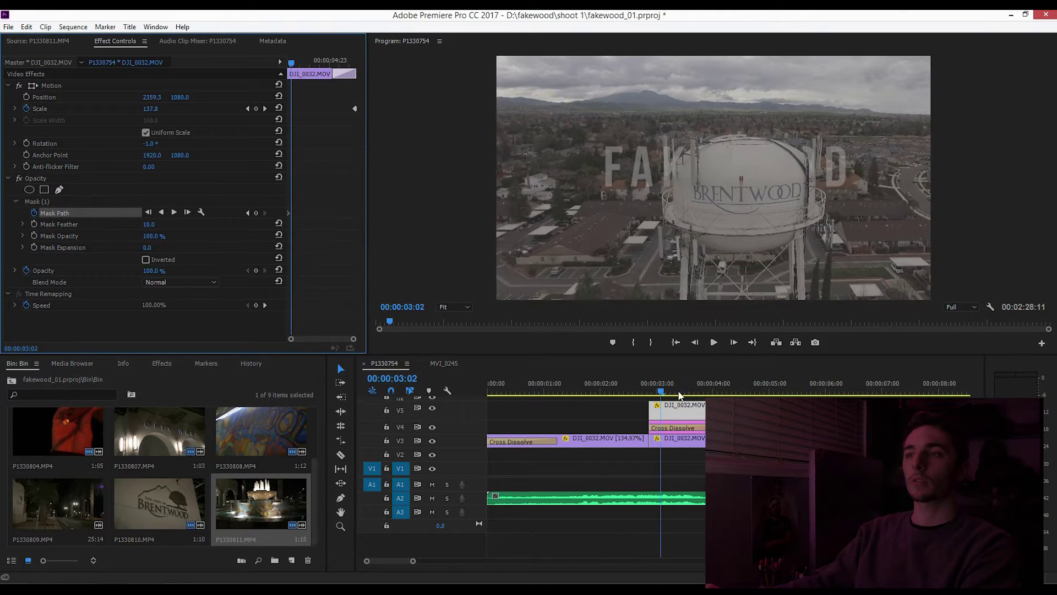
pyautogui.press('Right')
pyautogui.press('Right')
pyautogui.press('Right')
pyautogui.press('Right')
pyautogui.press('Right')
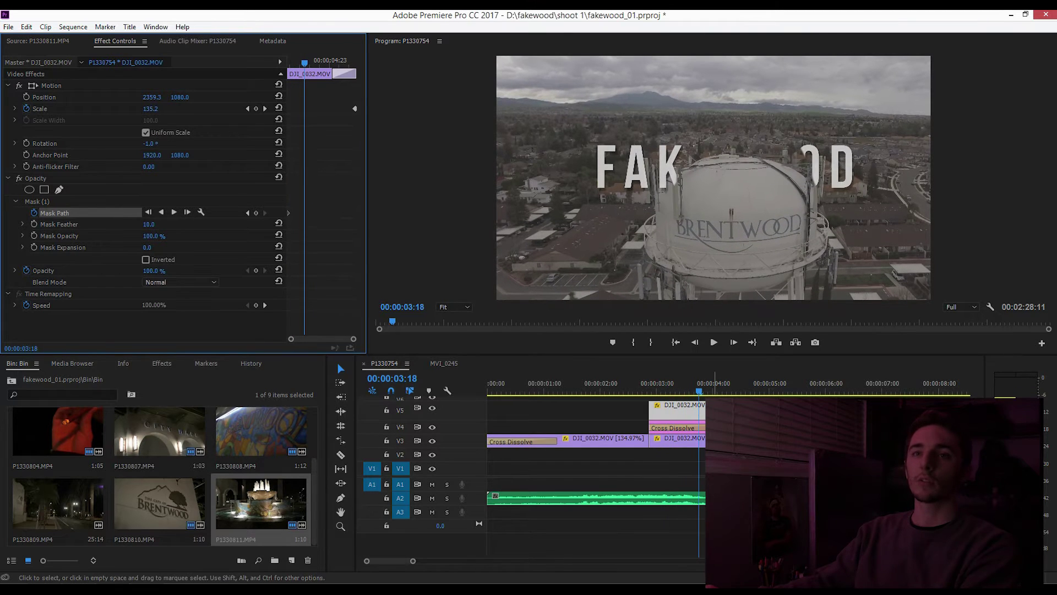
pyautogui.click(64, 200)
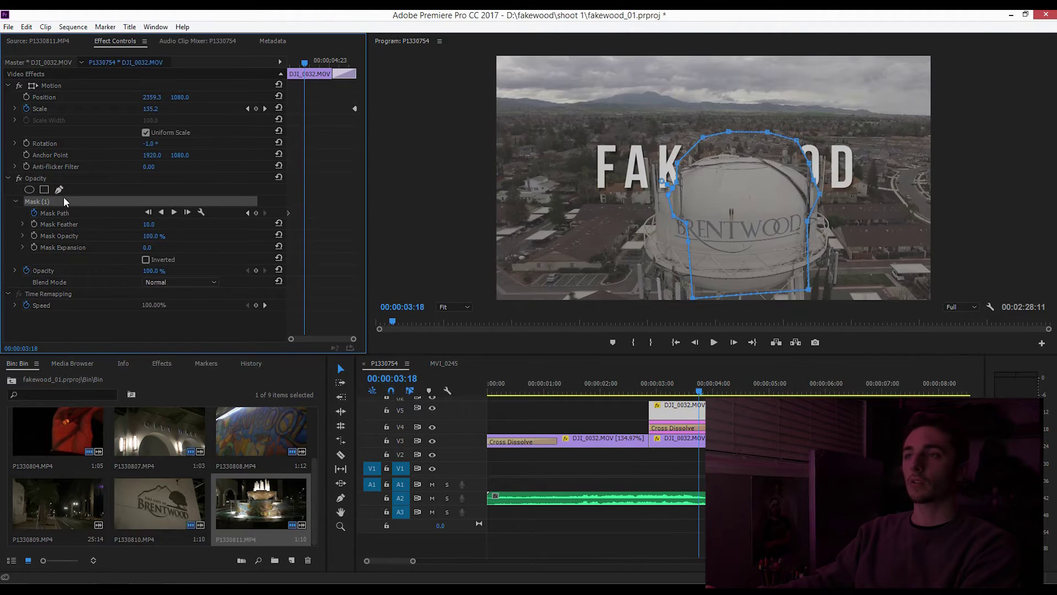
pyautogui.moveTo(725, 216); pyautogui.dragTo(724, 222)
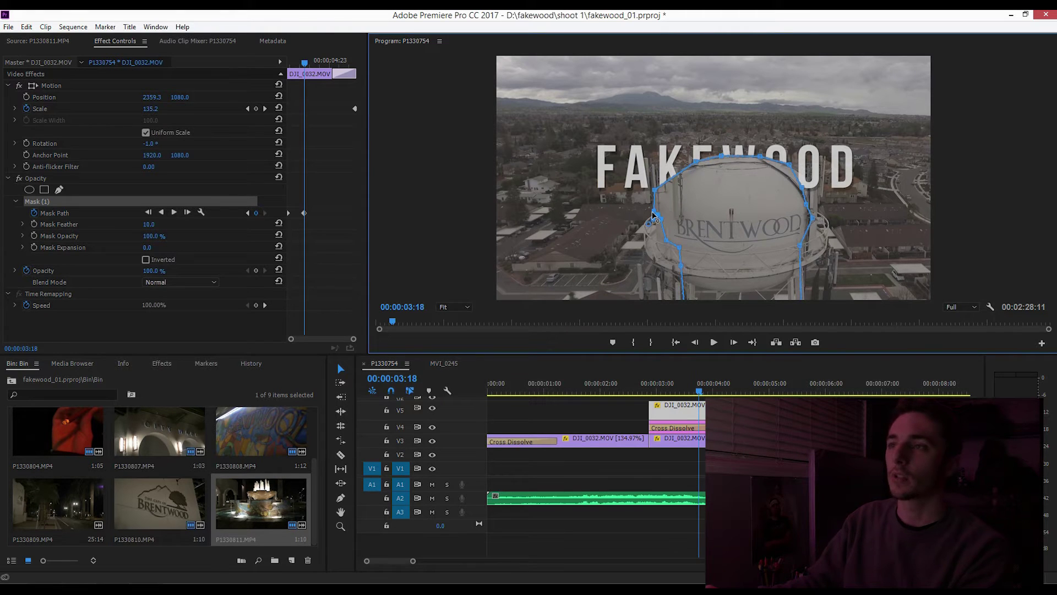
pyautogui.moveTo(658, 215); pyautogui.dragTo(656, 217)
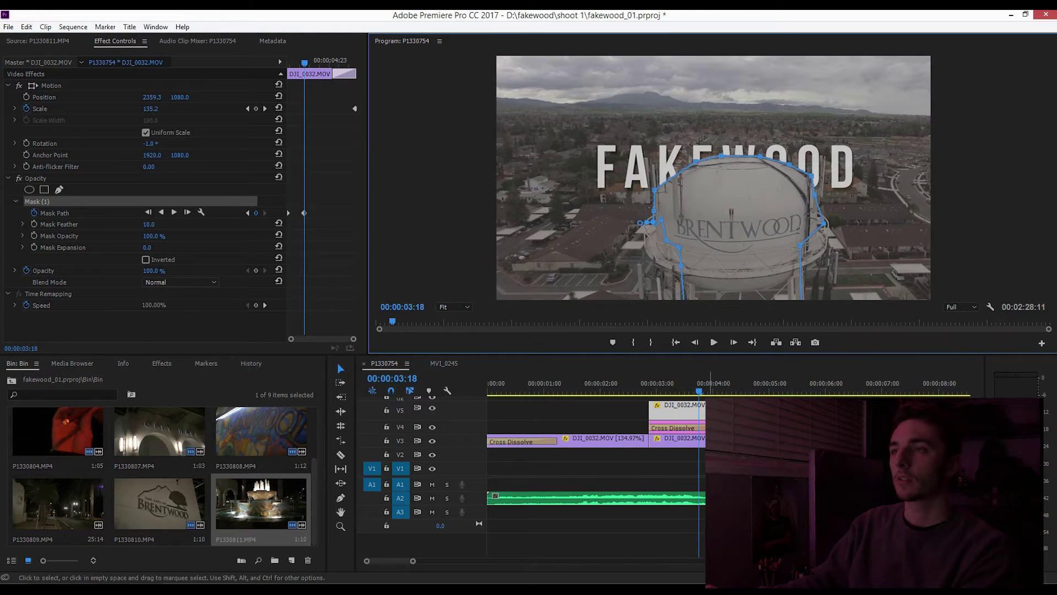
# - Advance past 00:00:04:10, moving the mask down-left to keep tracking the tower
pyautogui.moveTo(701, 387); pyautogui.dragTo(723, 297)
pyautogui.moveTo(737, 246); pyautogui.dragTo(729, 259)
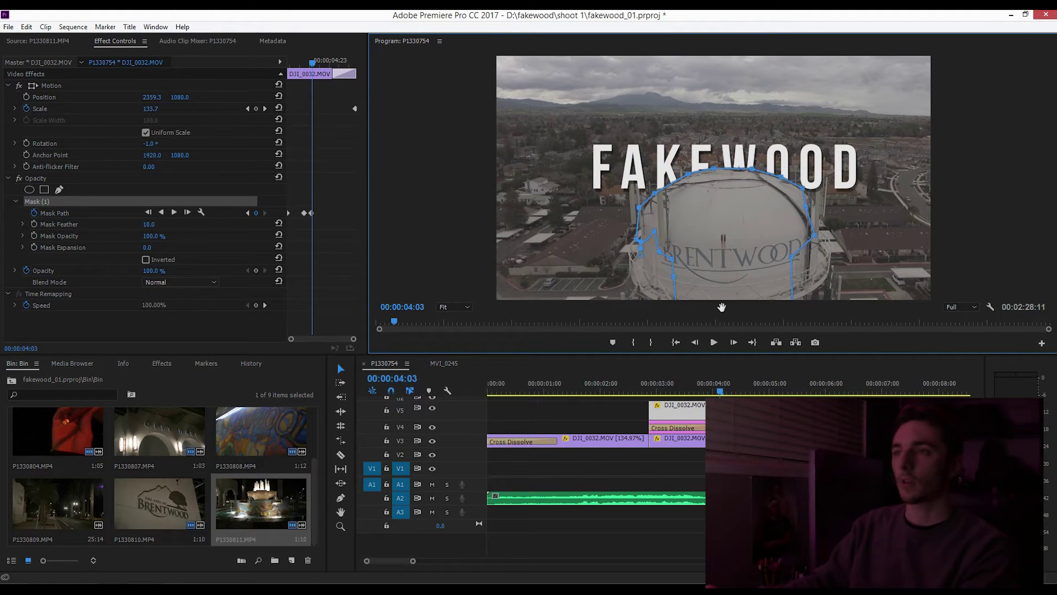
pyautogui.moveTo(721, 390); pyautogui.dragTo(737, 390)
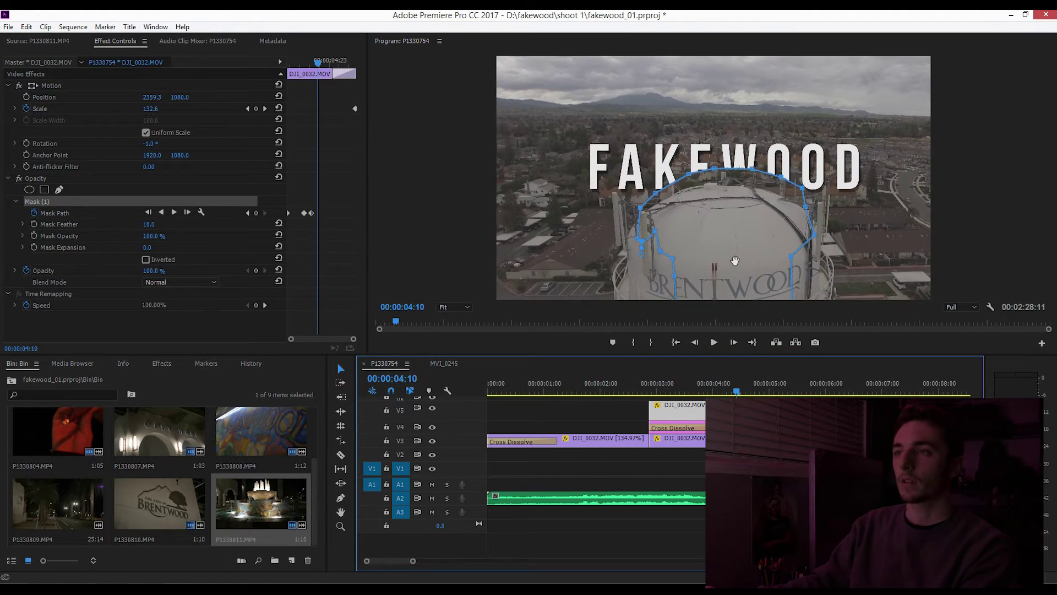
pyautogui.press('Right')
pyautogui.press('Right')
pyautogui.press('Right')
pyautogui.press('Right')
pyautogui.press('Right')
pyautogui.click(730, 269)
pyautogui.press('Right')
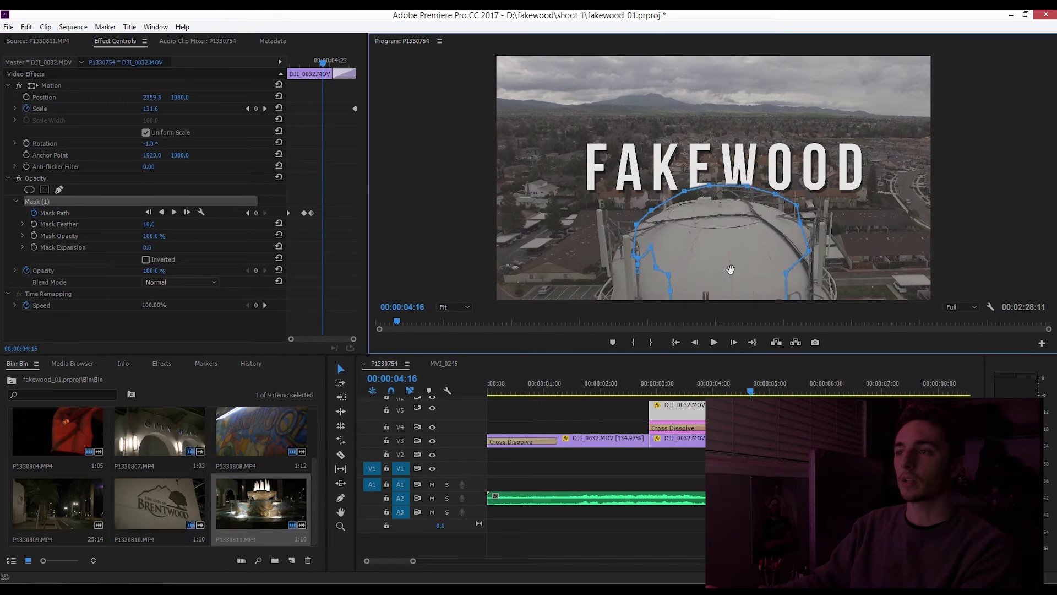
pyautogui.moveTo(731, 270); pyautogui.dragTo(726, 280)
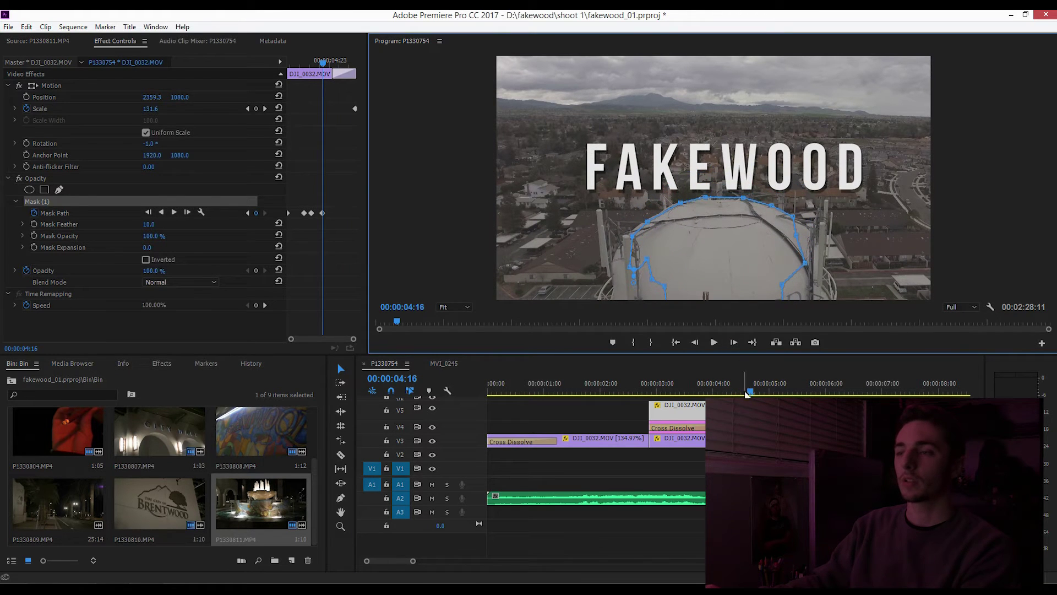
# - Play back the title reveal and trim the end of the V5 tower overlay clip
pyautogui.click(643, 385)
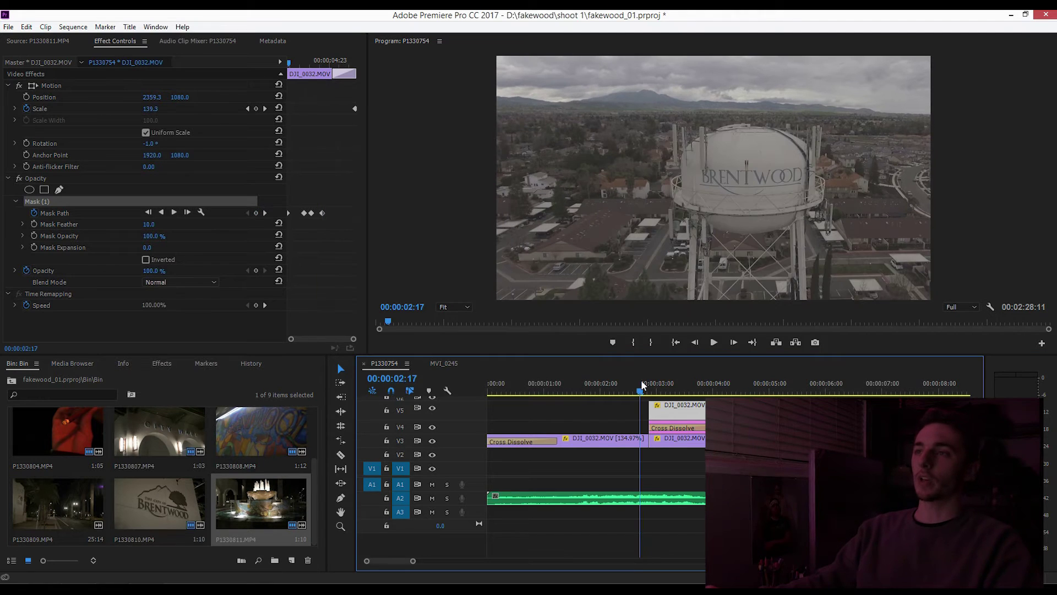
pyautogui.press('space')
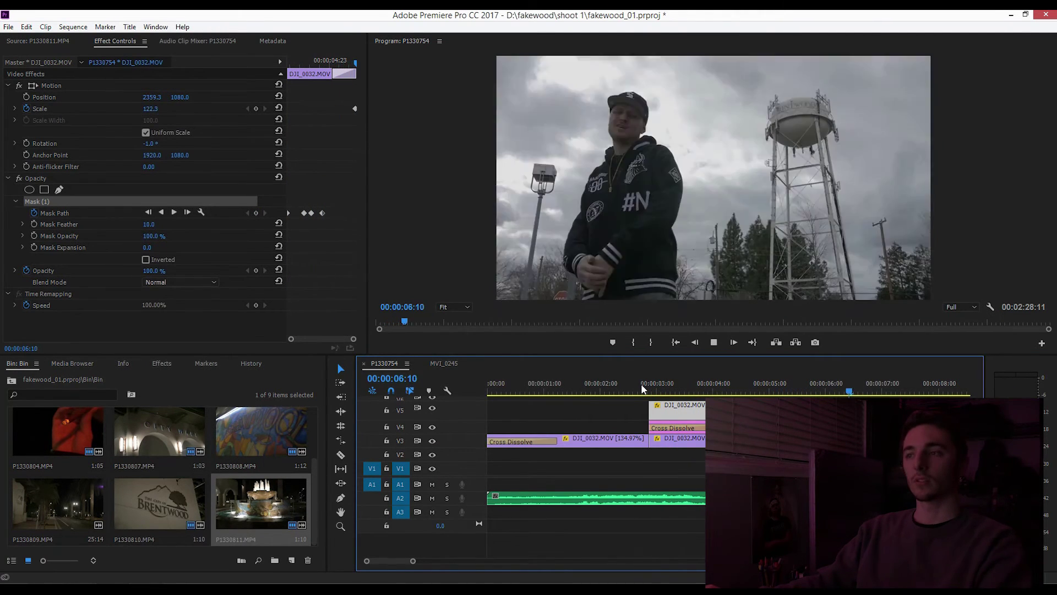
pyautogui.press('space')
pyautogui.click(827, 439)
pyautogui.press('Delete')
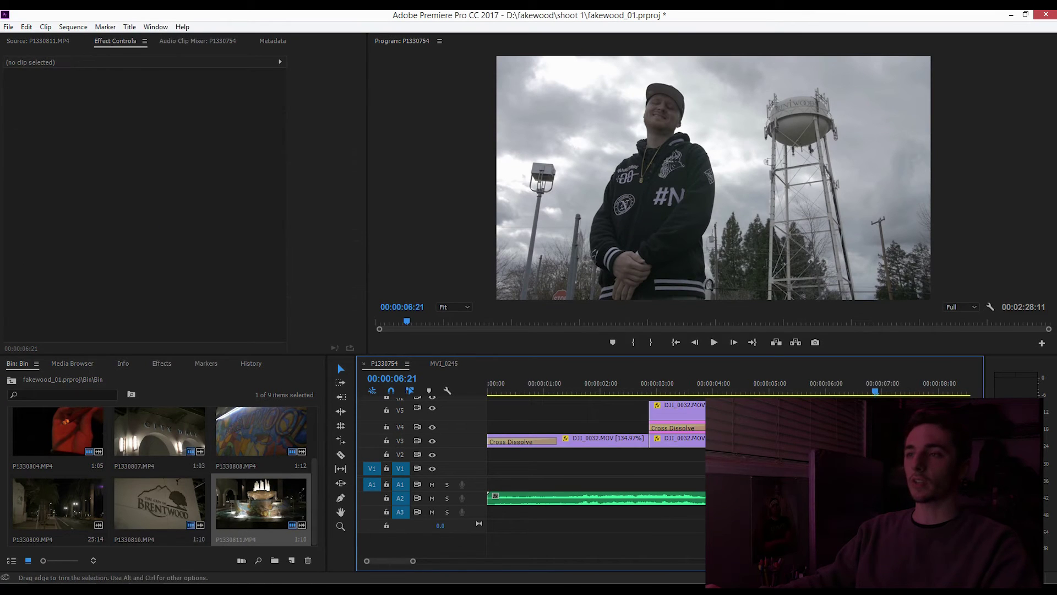
pyautogui.moveTo(826, 410); pyautogui.dragTo(749, 396)
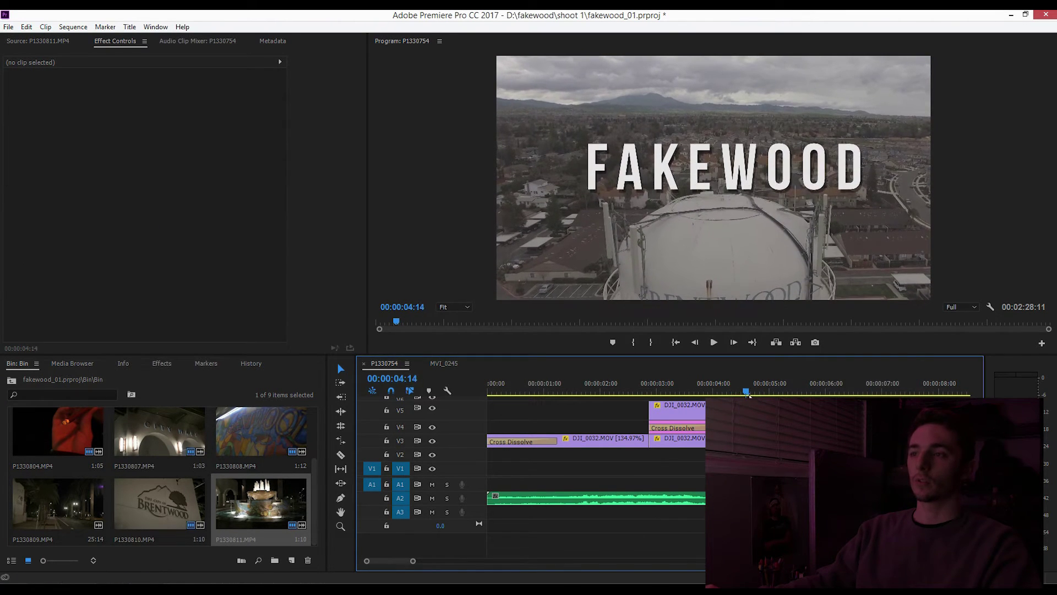
pyautogui.press('space')
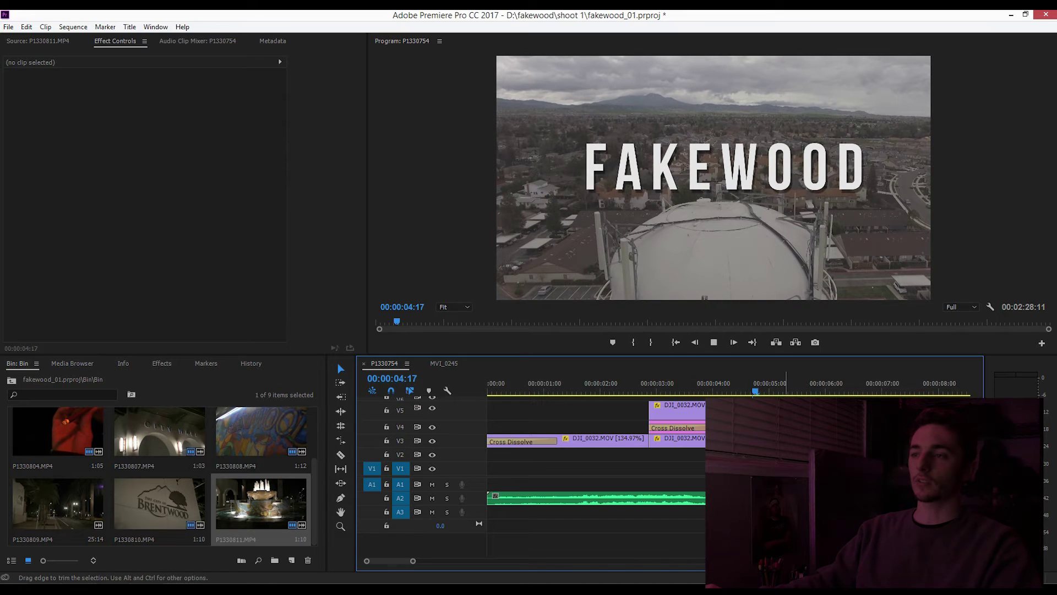
pyautogui.press('space')
pyautogui.moveTo(786, 410); pyautogui.dragTo(771, 410)
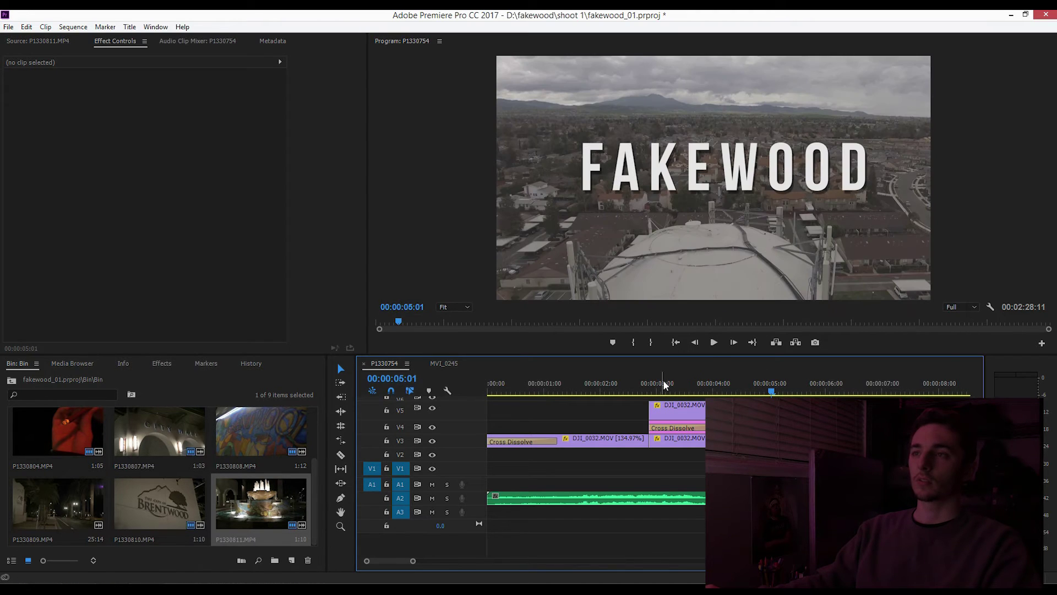
pyautogui.moveTo(665, 384); pyautogui.dragTo(711, 389)
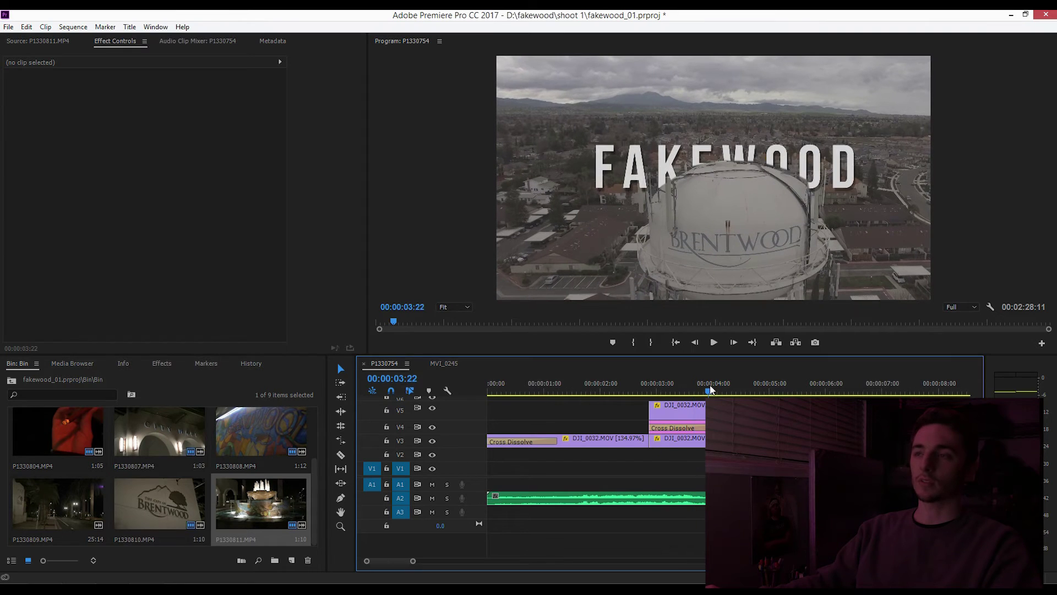
# - Compare with V5's output toggled off and on, then select the tower clip's Mask (1)
pyautogui.click(432, 409)
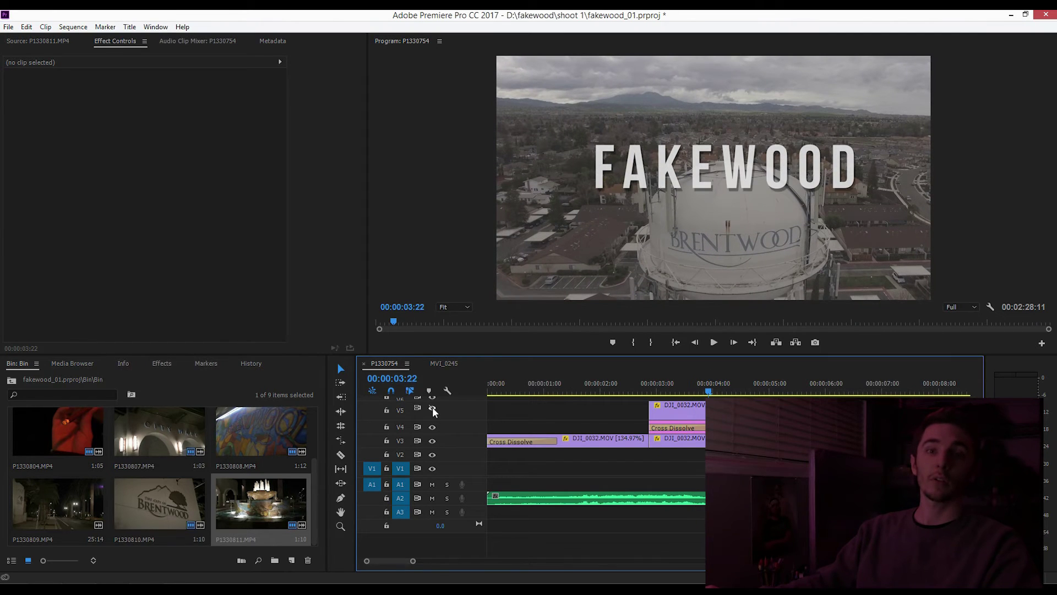
pyautogui.click(432, 408)
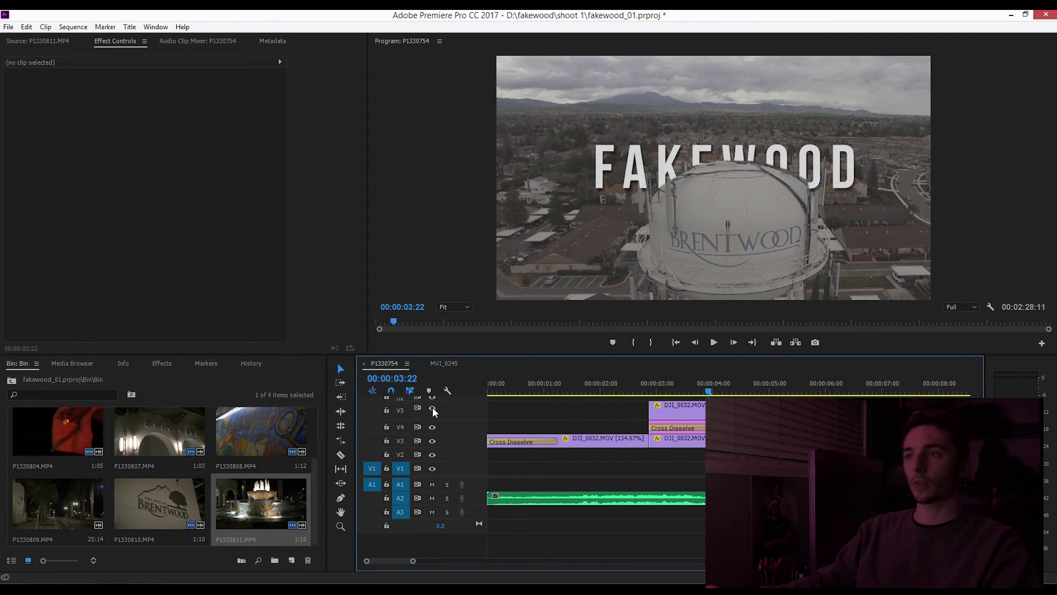
pyautogui.click(432, 408)
pyautogui.click(432, 409)
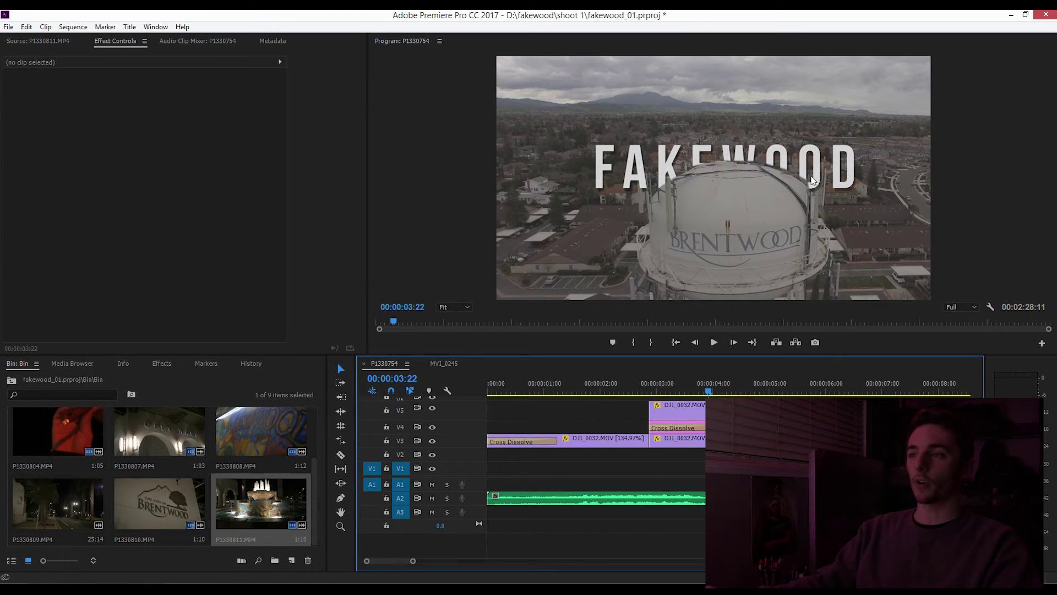
pyautogui.click(677, 412)
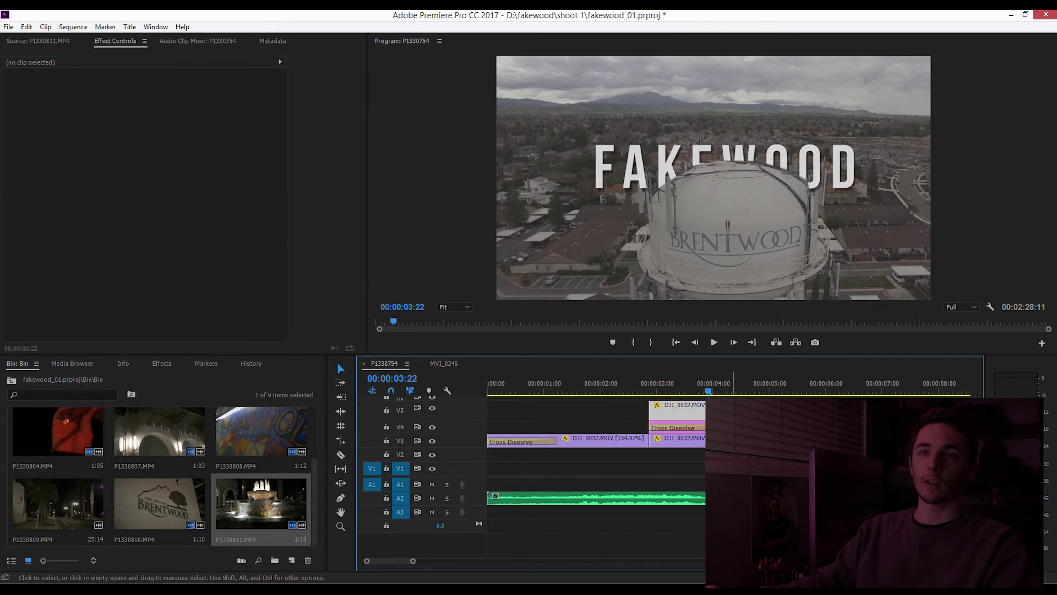
pyautogui.click(74, 203)
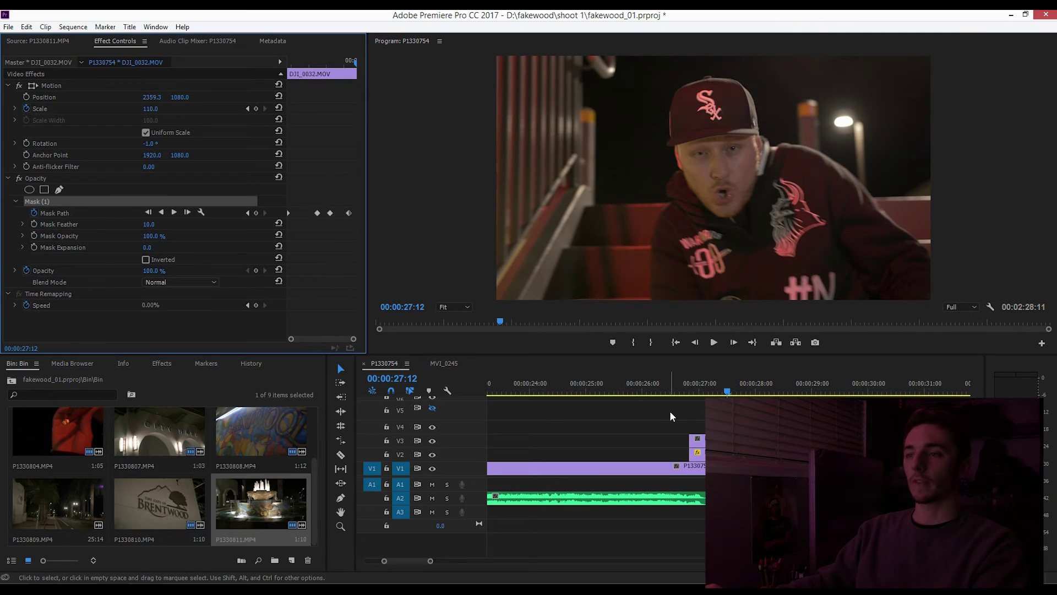
# - Zoom the timeline out, return to about 00:00:04:07, and select the V5 DJI_0032.MOV clip
pyautogui.click(671, 412)
pyautogui.click(578, 392)
pyautogui.hotkey('ctrl', 'z')
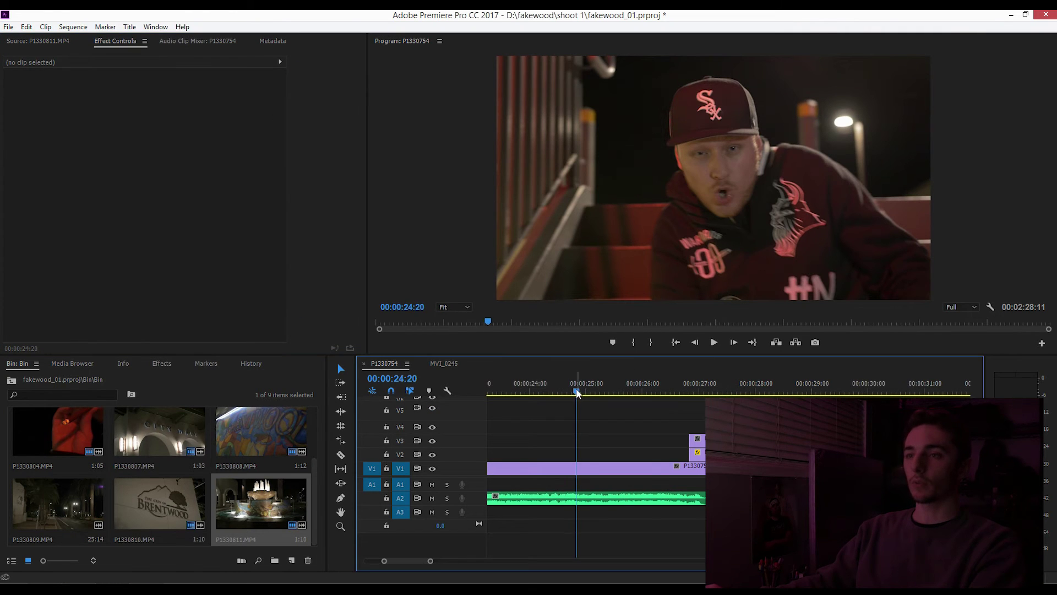
pyautogui.press('-')
pyautogui.press('-')
pyautogui.press('-')
pyautogui.press('-')
pyautogui.press('-')
pyautogui.moveTo(541, 391); pyautogui.dragTo(494, 372)
pyautogui.press('=')
pyautogui.press('=')
pyautogui.press('=')
pyautogui.press('=')
pyautogui.press('=')
pyautogui.press('=')
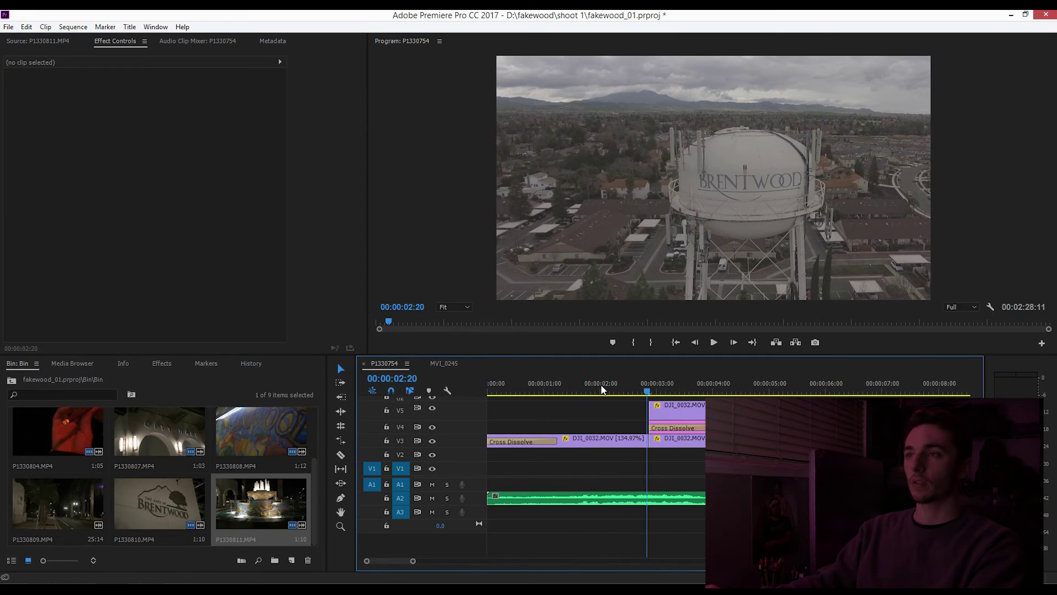
pyautogui.moveTo(687, 382); pyautogui.dragTo(733, 383)
pyautogui.click(677, 412)
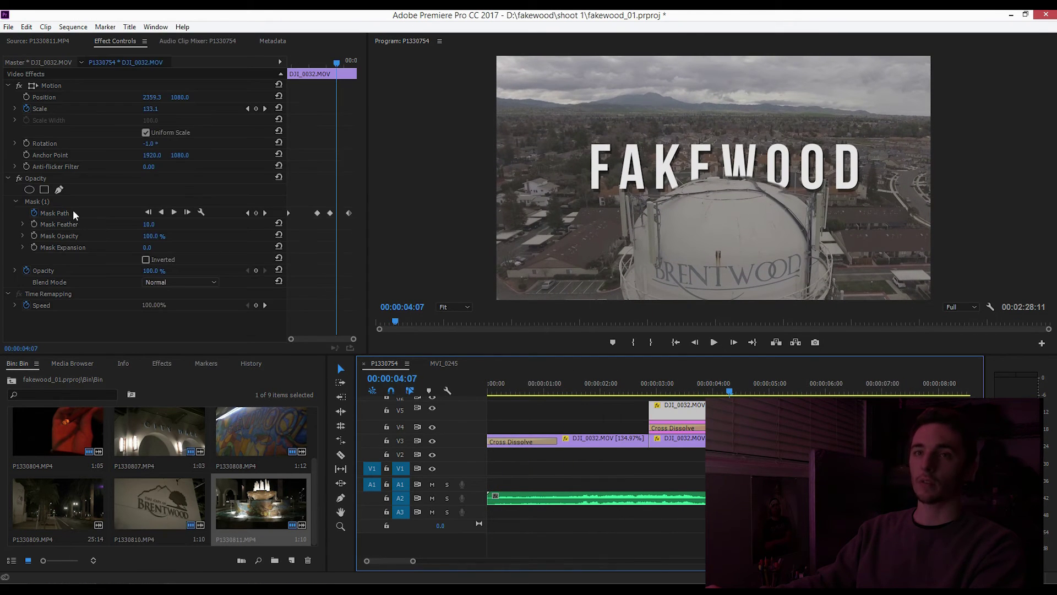
# - Select Mask (1) and nudge it slightly down and left over the tower
pyautogui.click(73, 213)
pyautogui.click(65, 202)
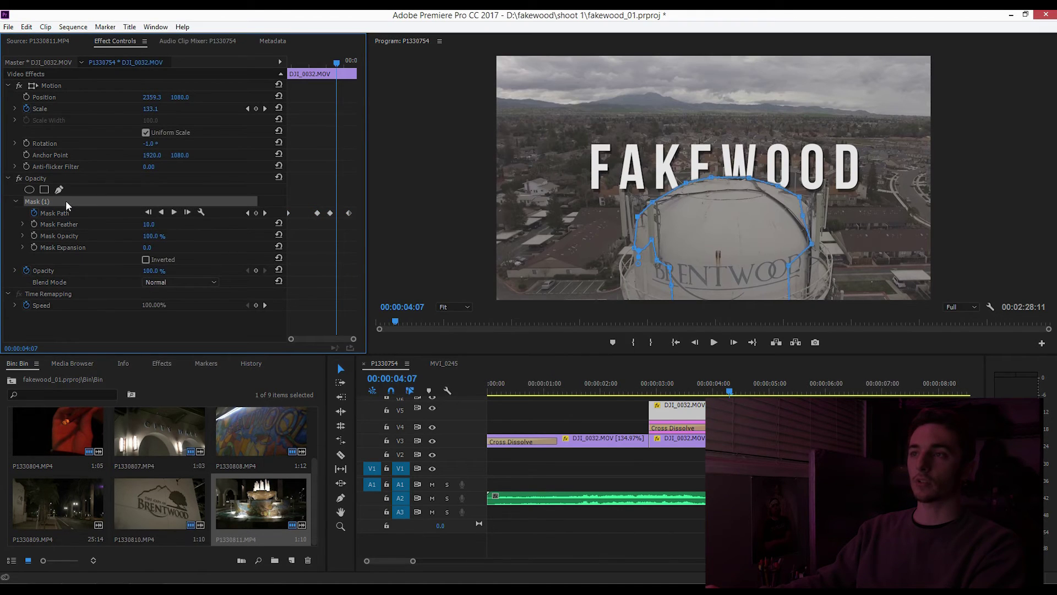
pyautogui.click(767, 234)
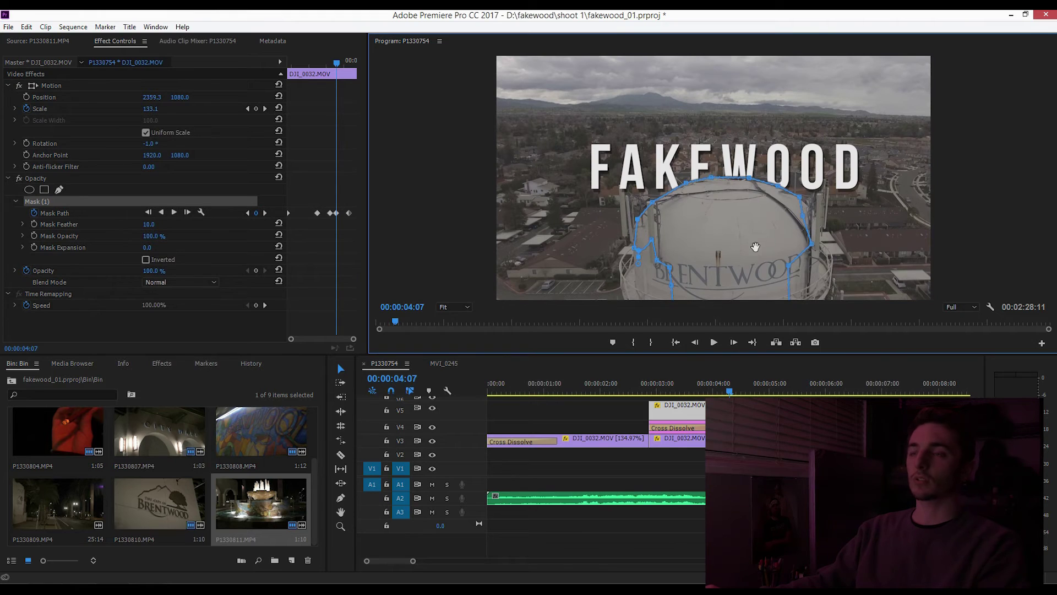
pyautogui.moveTo(756, 244)
pyautogui.mouseDown()
pyautogui.moveTo(752, 261)
pyautogui.moveTo(756, 244)
pyautogui.mouseUp()
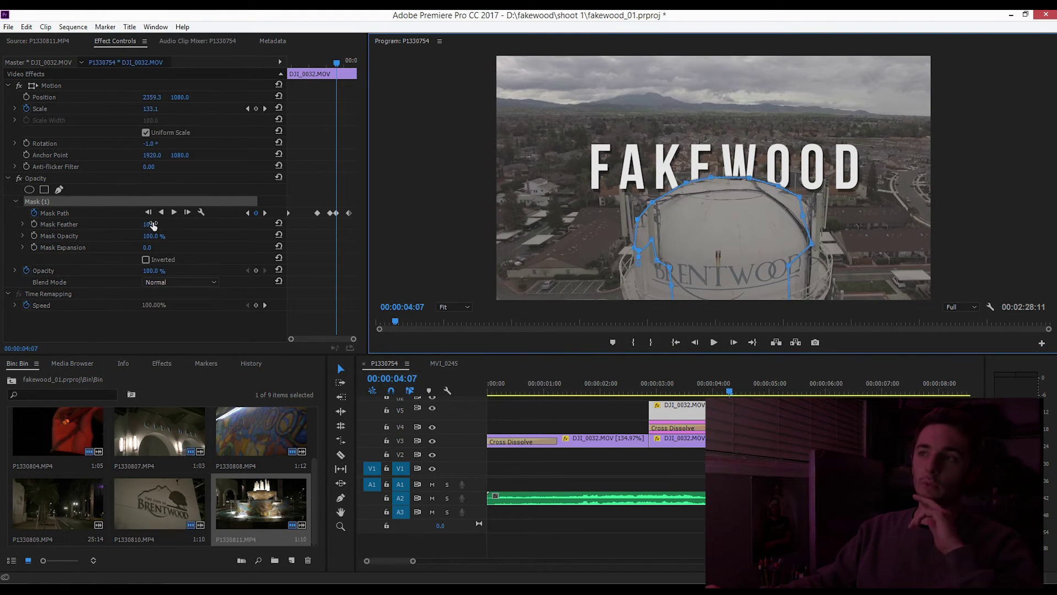
# - Set Mask Feather to 27.0 and Mask Expansion to 1.0, then play back the result
pyautogui.moveTo(152, 224); pyautogui.dragTo(205, 224)
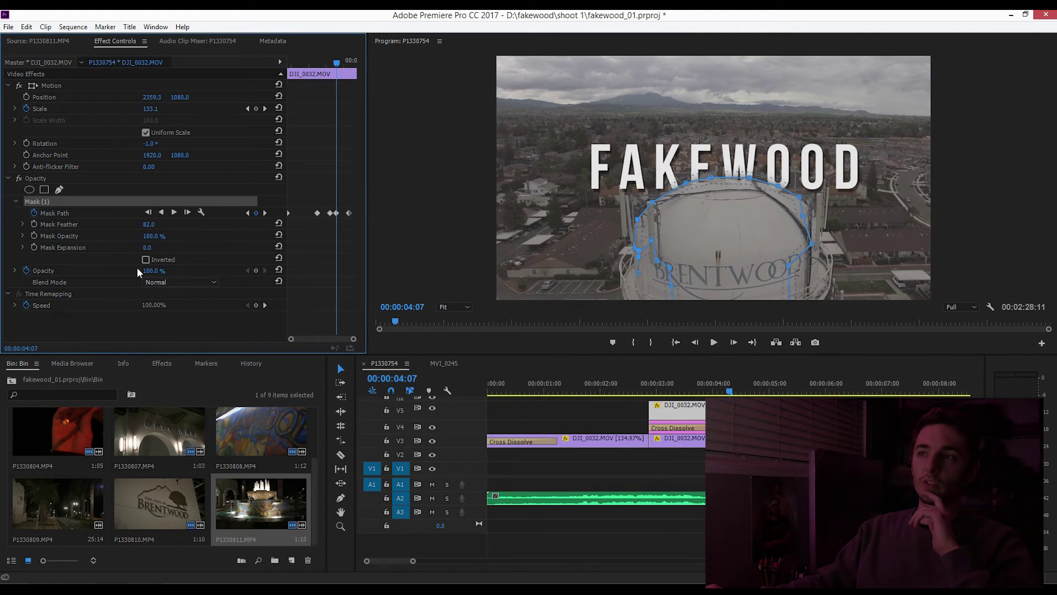
pyautogui.moveTo(148, 247); pyautogui.dragTo(150, 248)
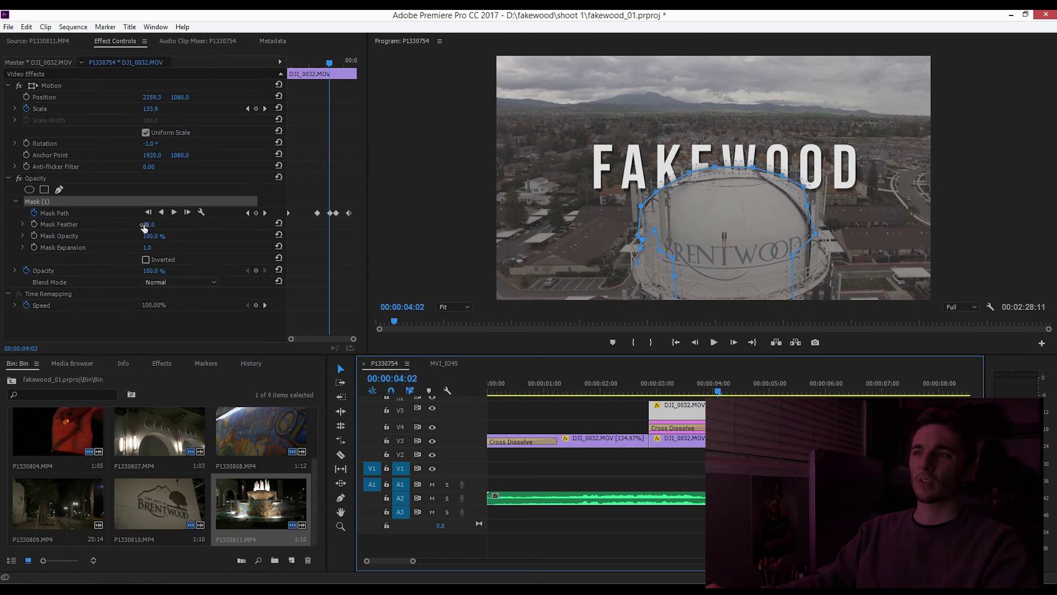
pyautogui.moveTo(144, 226); pyautogui.dragTo(145, 226)
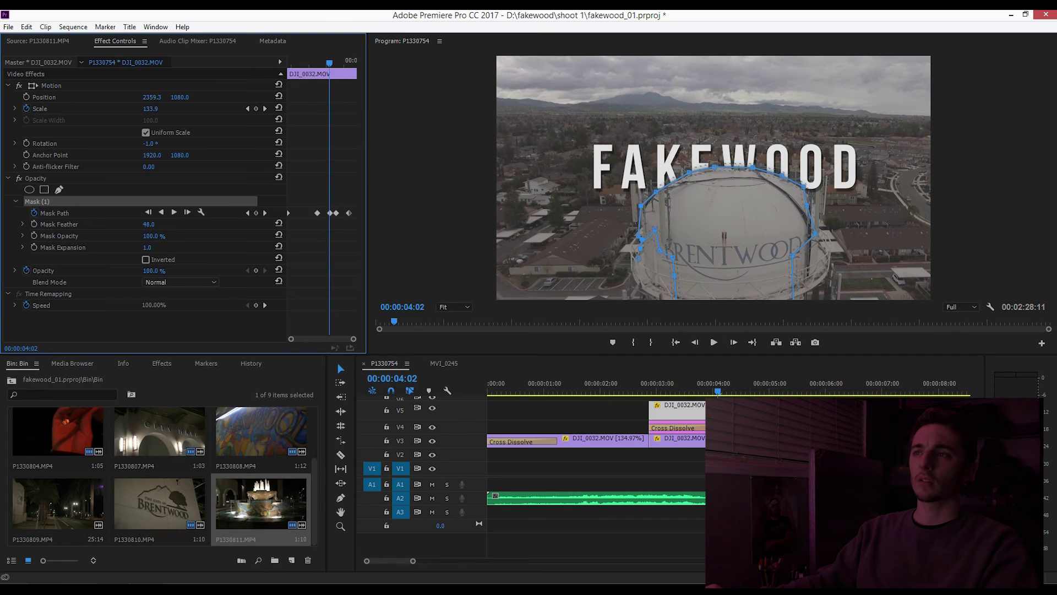
pyautogui.press('space')
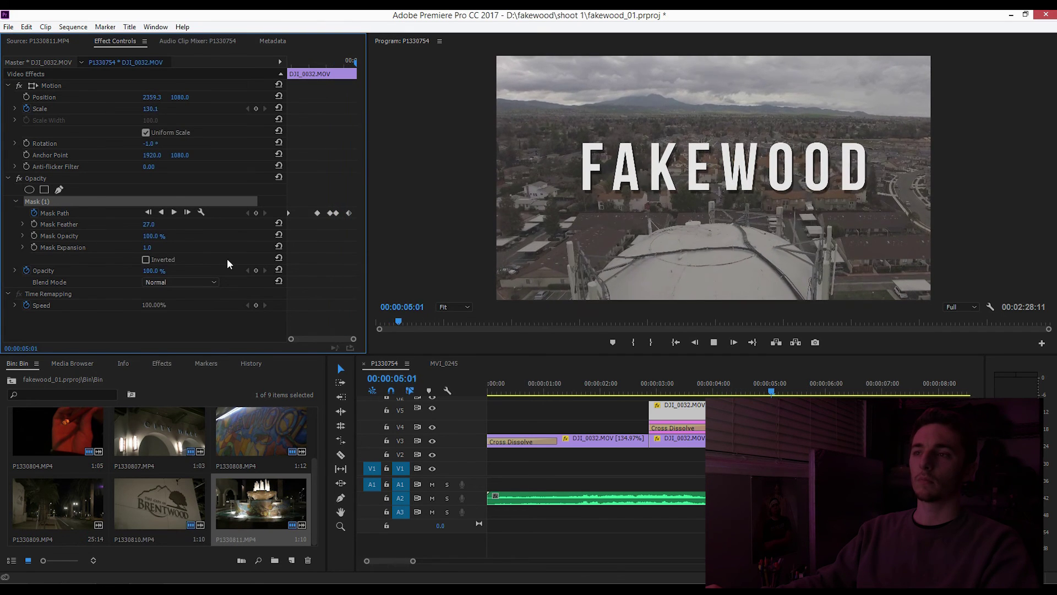